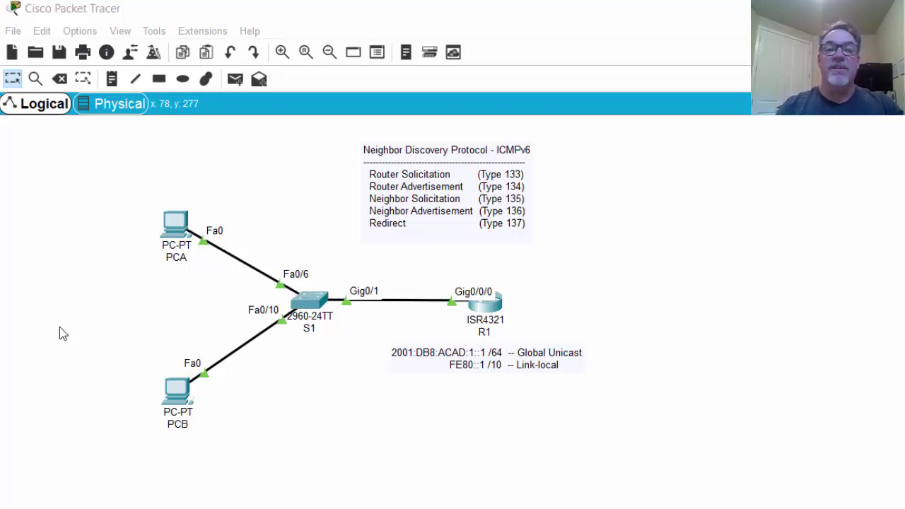
Open router R1's device window from the Logical topology
left_click(485, 313)
Enter enable and conf t on R1 and select interface g0/0/0
left_click(437, 377)
key("Return")
key("Return")
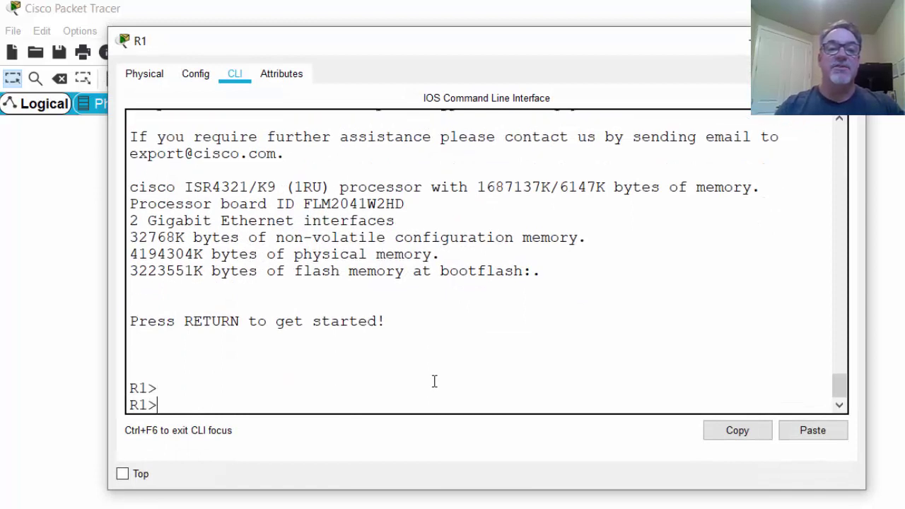
key("Return")
type("enable")
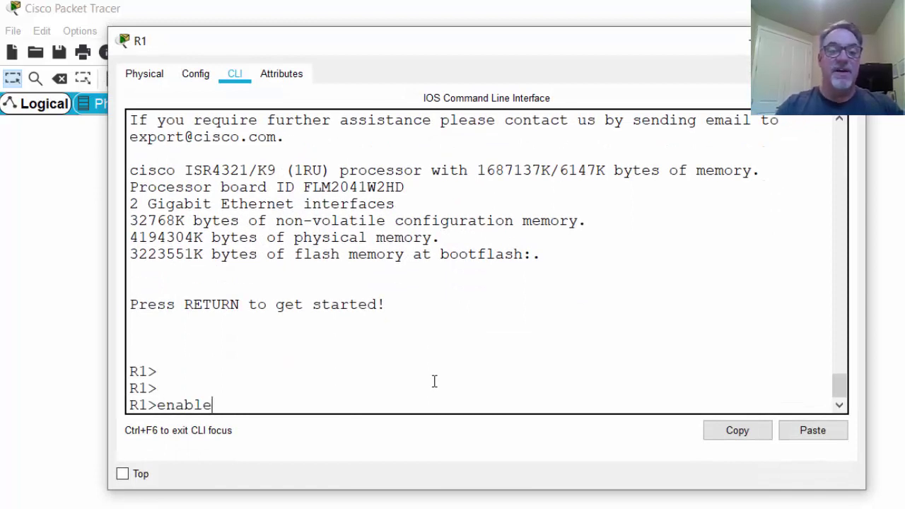
key("Return")
key("Return")
key("Return")
type("conf")
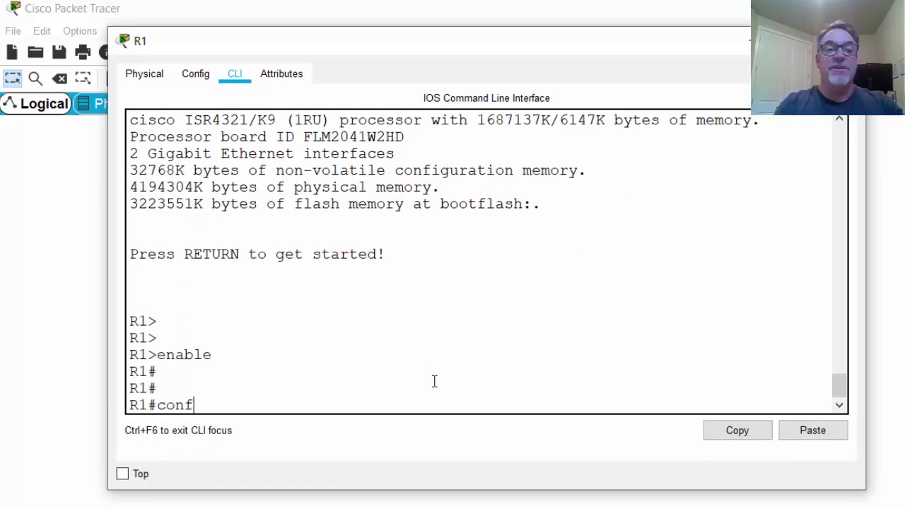
type(" t")
key("Return")
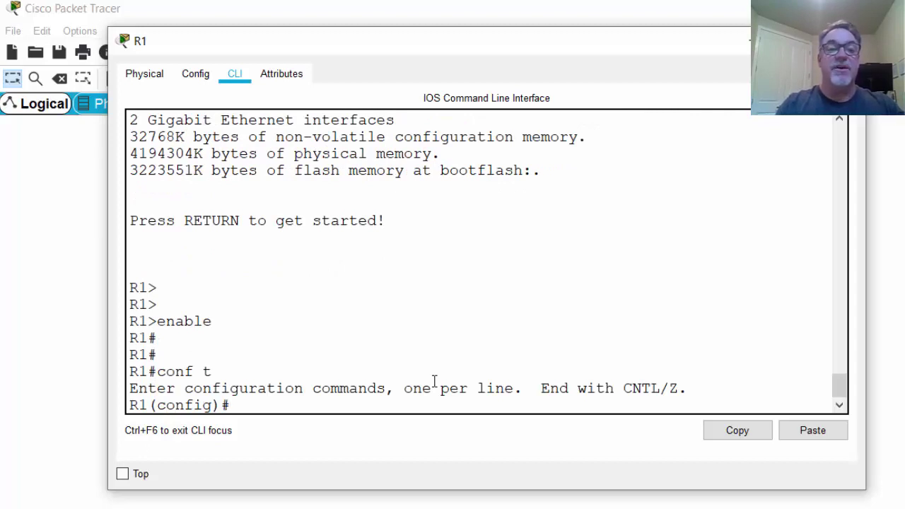
key("Return")
key("Return")
type("int ")
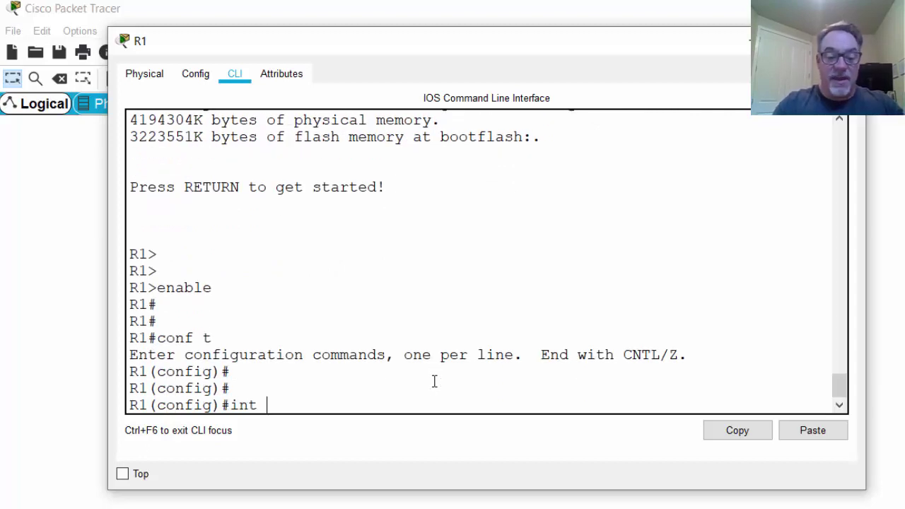
type("g0/0/")
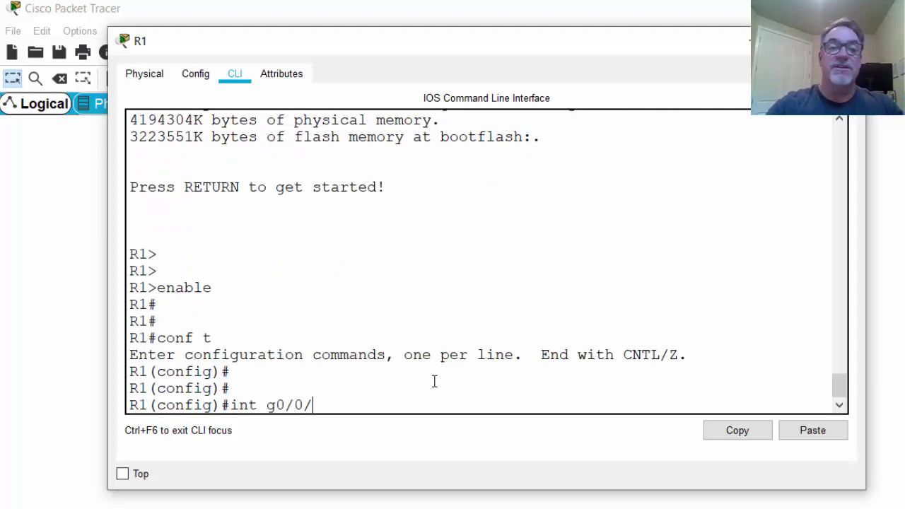
type("0")
key("Return")
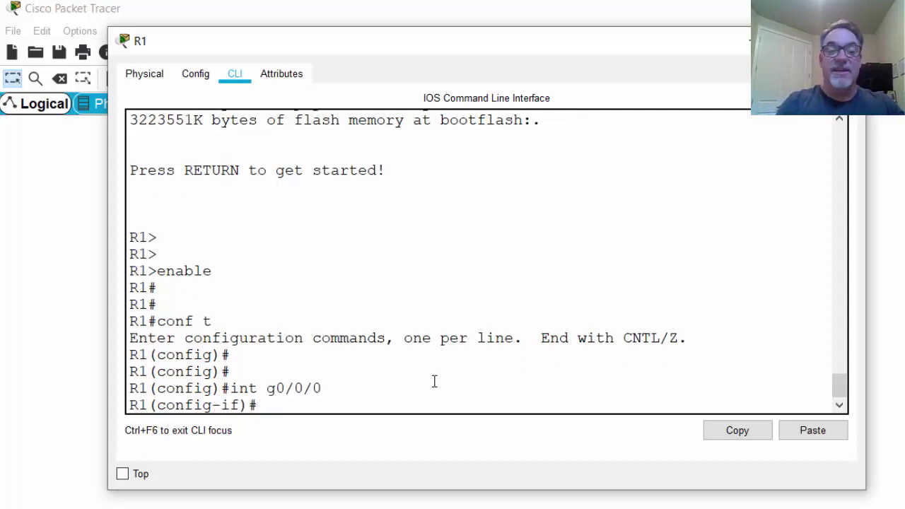
Assign the IPv6 address 2001:DB8:ACAD:1::1/64 to g0/0/0
key("Up")
key("Down")
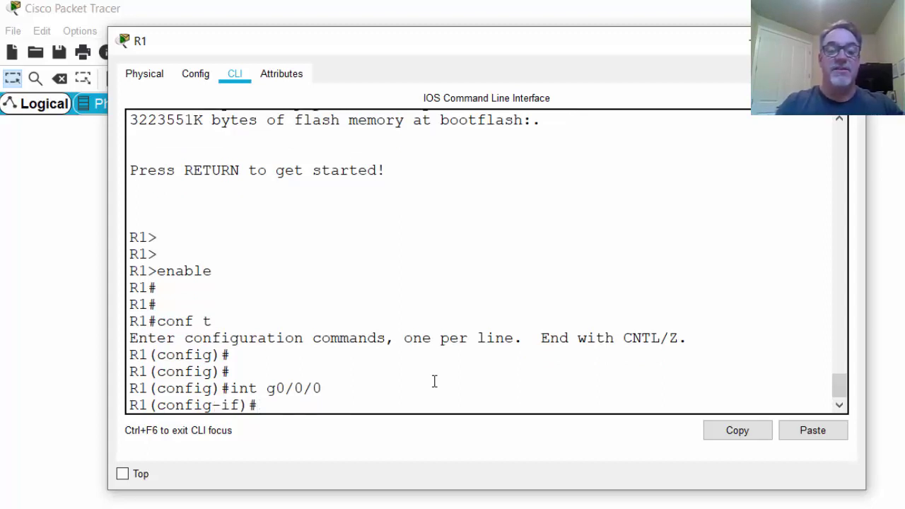
type("ipv")
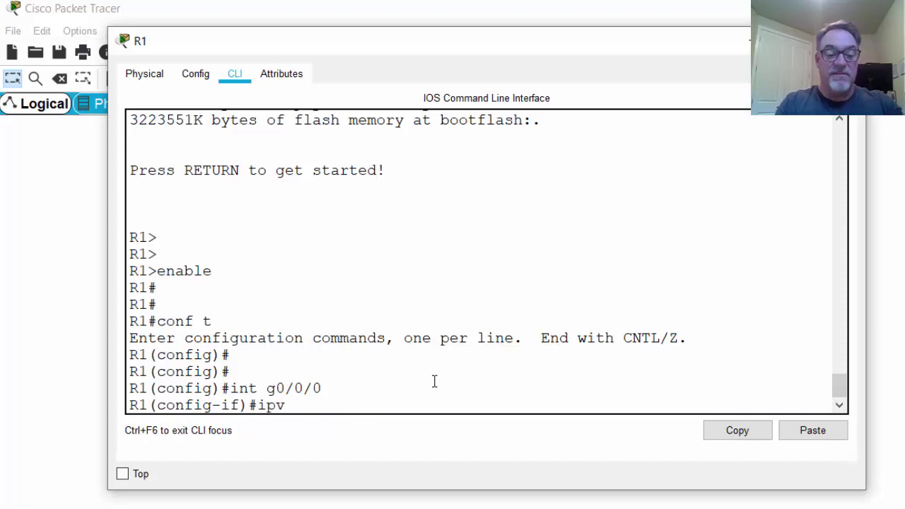
type("6 addres")
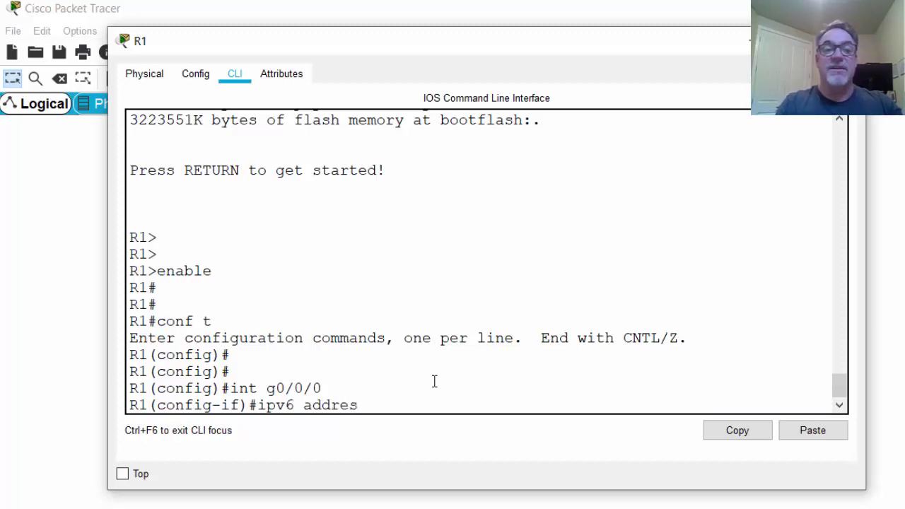
type("s 2001:")
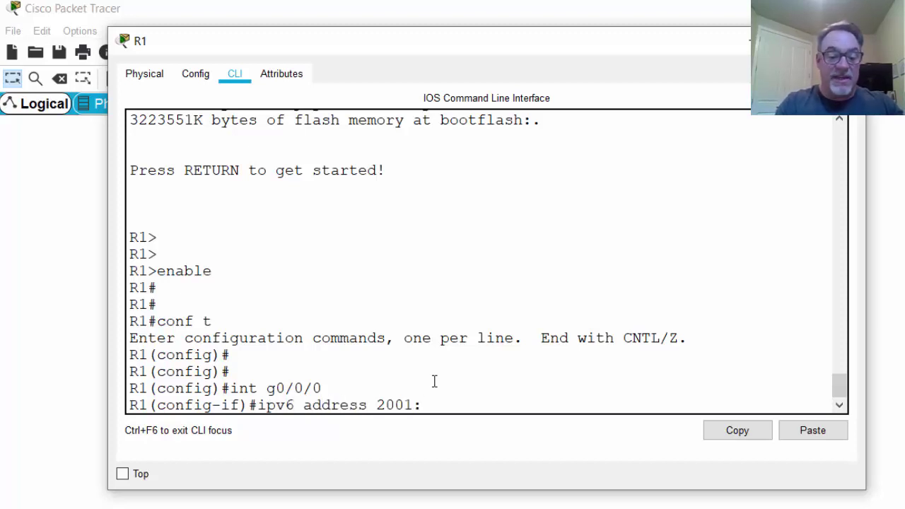
type("DB8")
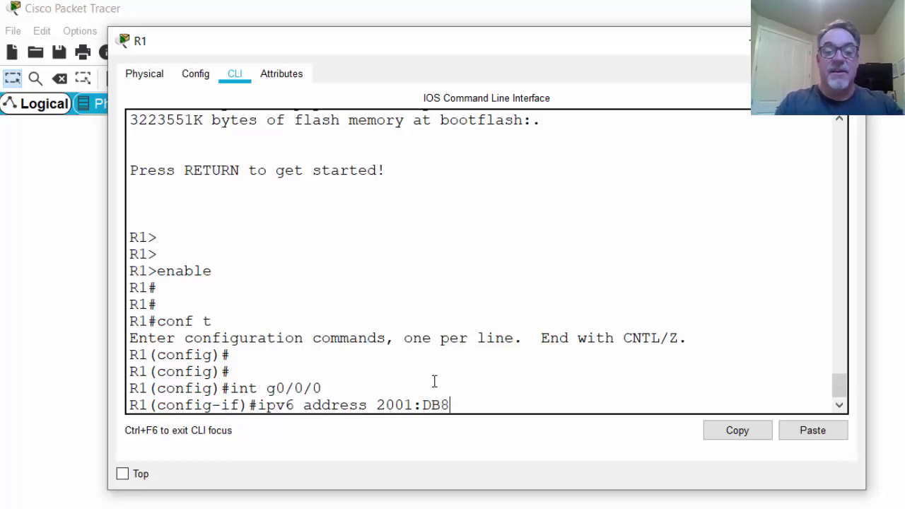
type(":ACAD")
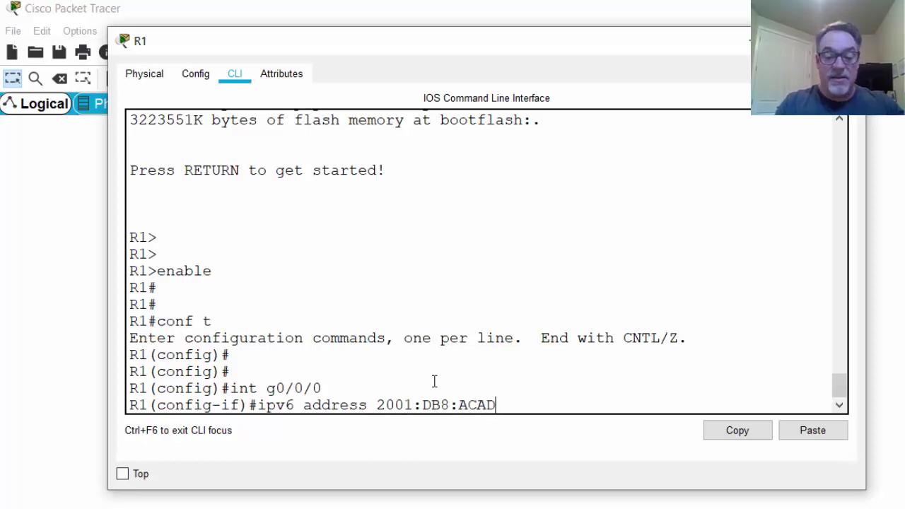
type(":1::")
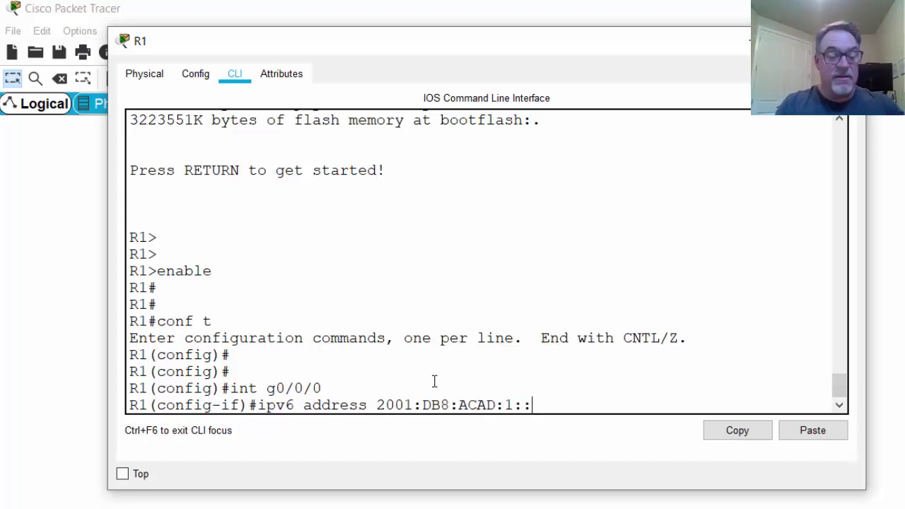
type("1/64")
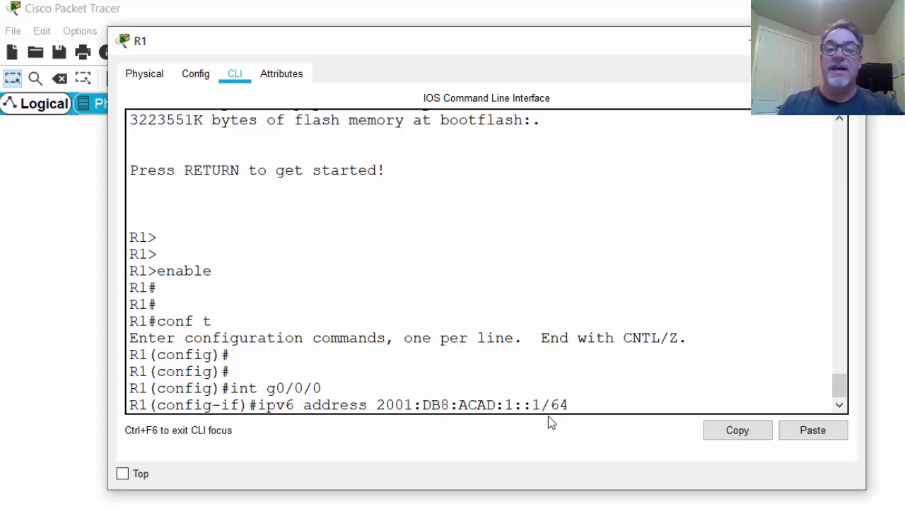
key("Return")
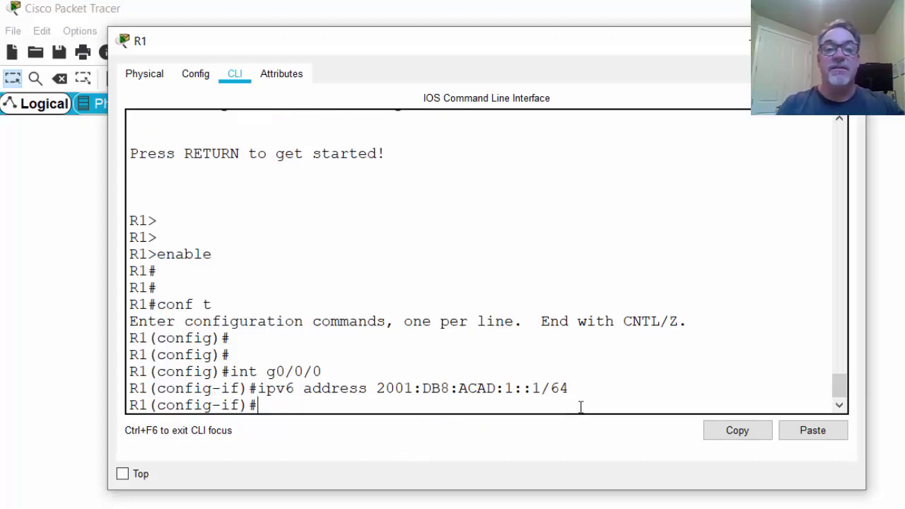
Set FE80::1 as the link-local address on g0/0/0
key("Up")
key("BackSpace")
key("BackSpace")
key("BackSpace")
key("BackSpace")
key("BackSpace")
key("BackSpace")
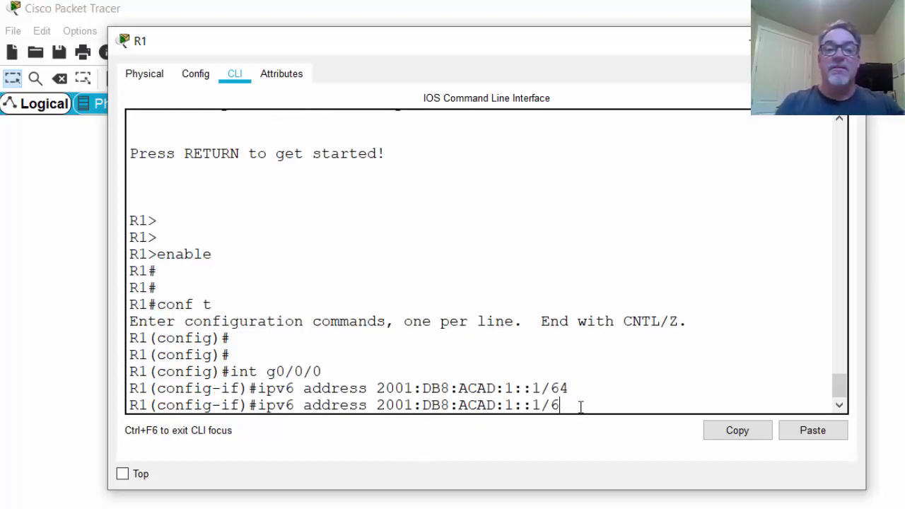
key("BackSpace")
key("BackSpace")
key("BackSpace")
key("BackSpace")
key("BackSpace")
key("BackSpace")
key("BackSpace")
key("BackSpace")
key("BackSpace")
key("BackSpace")
key("BackSpace")
key("BackSpace")
key("BackSpace")
key("BackSpace")
key("BackSpace")
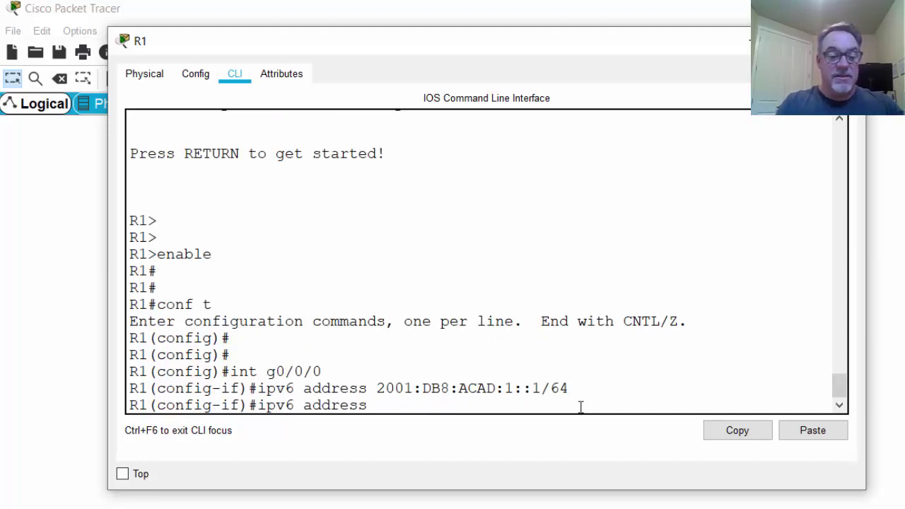
type("FE80")
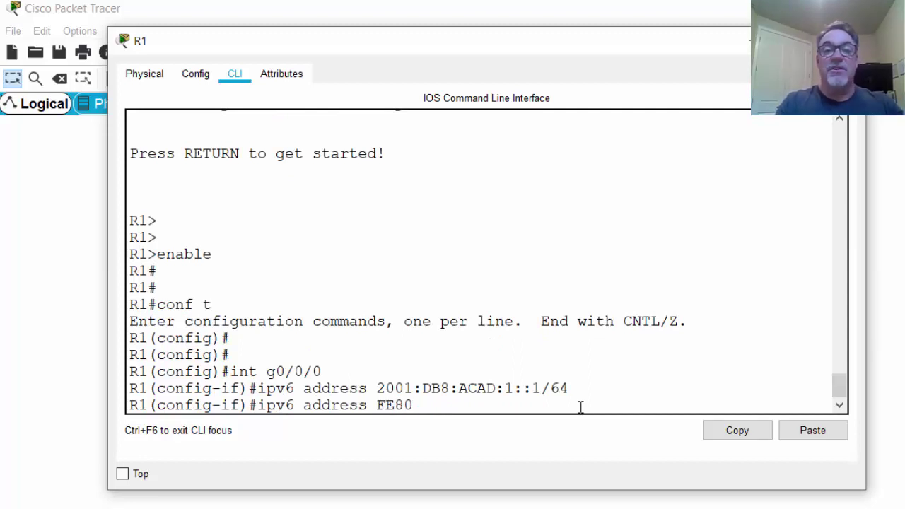
type("::11")
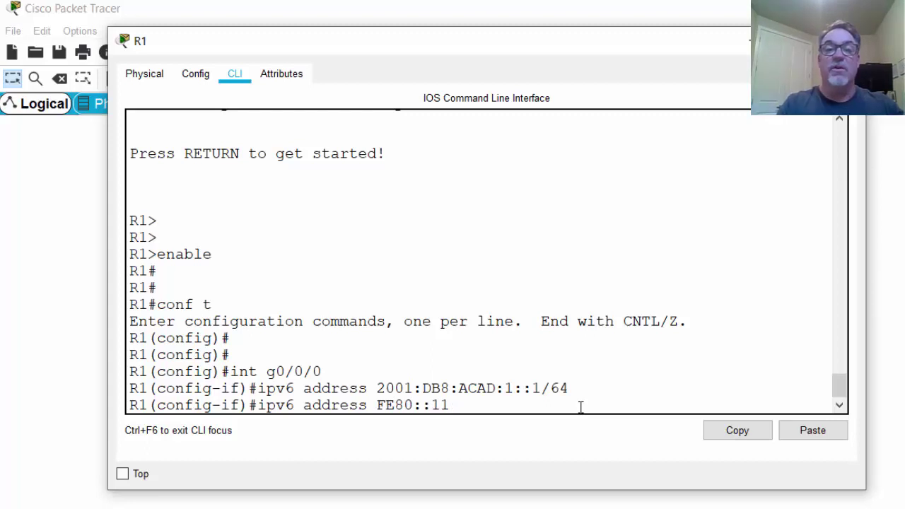
key("BackSpace")
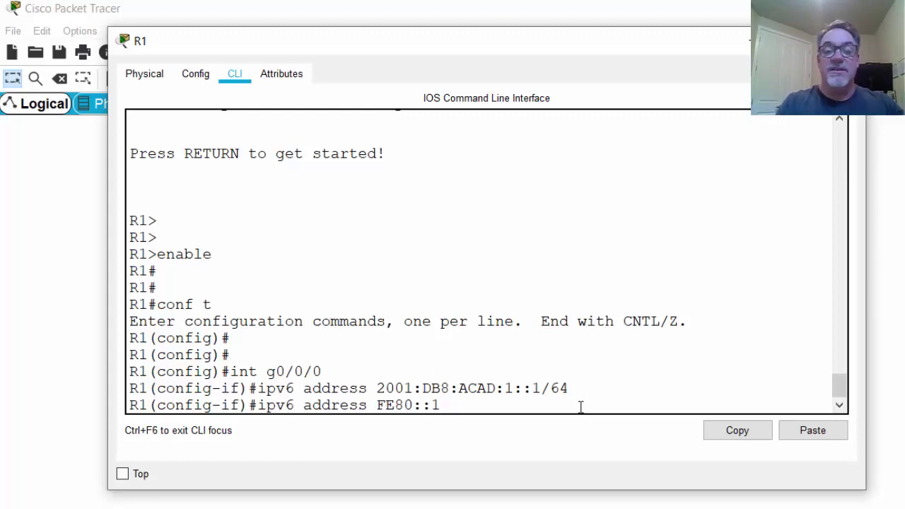
type("link")
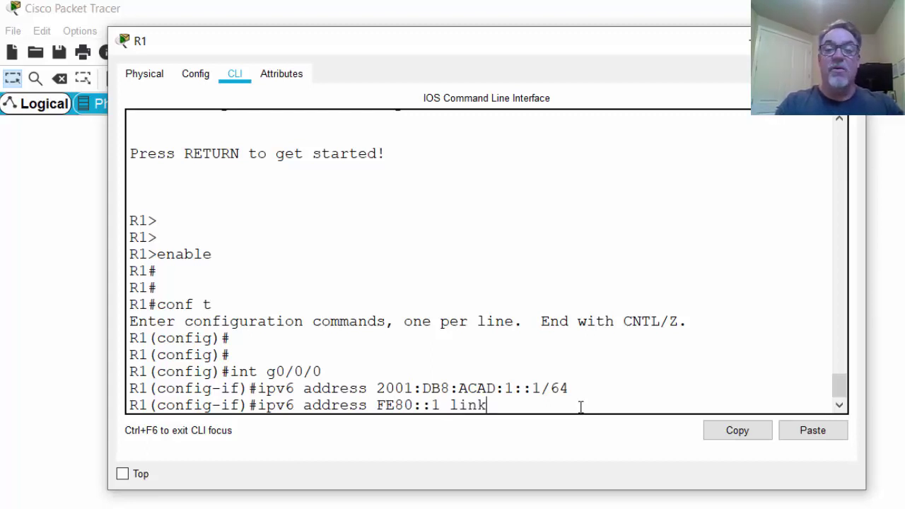
type("-lo")
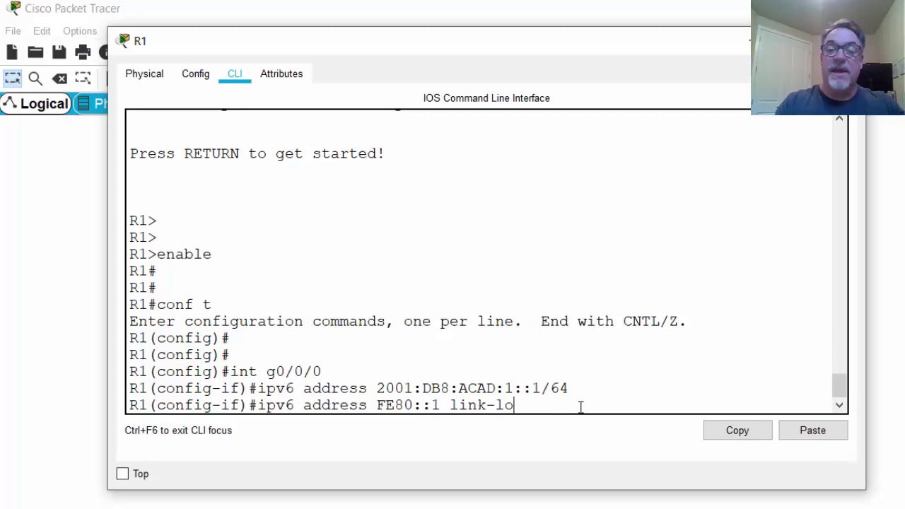
type("cal")
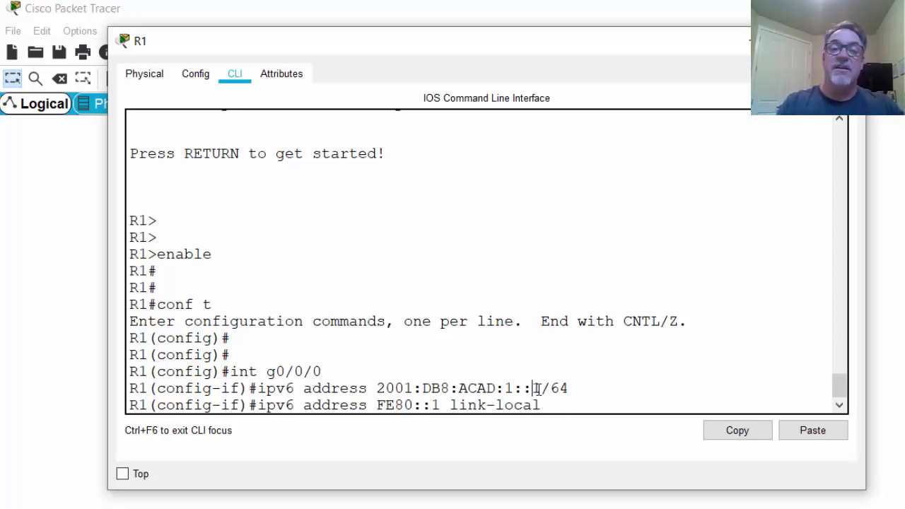
double_click(537, 388)
left_click(550, 407)
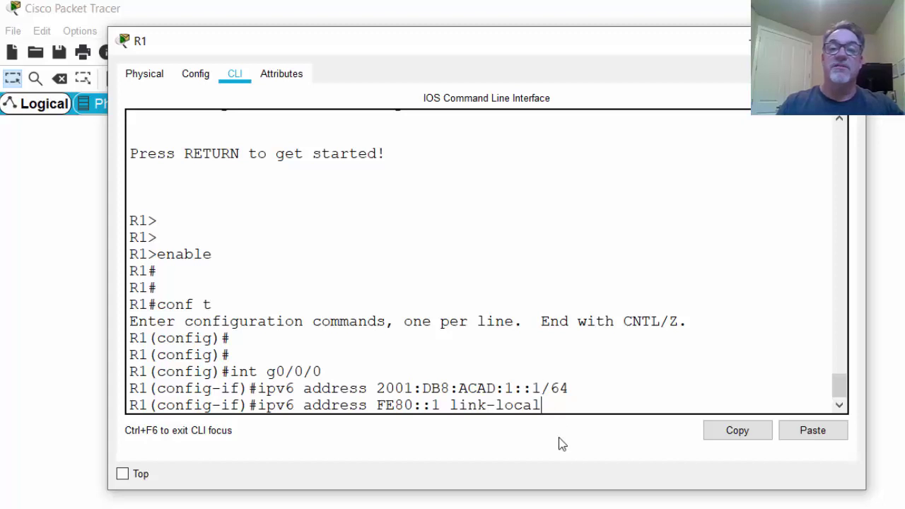
key("Return")
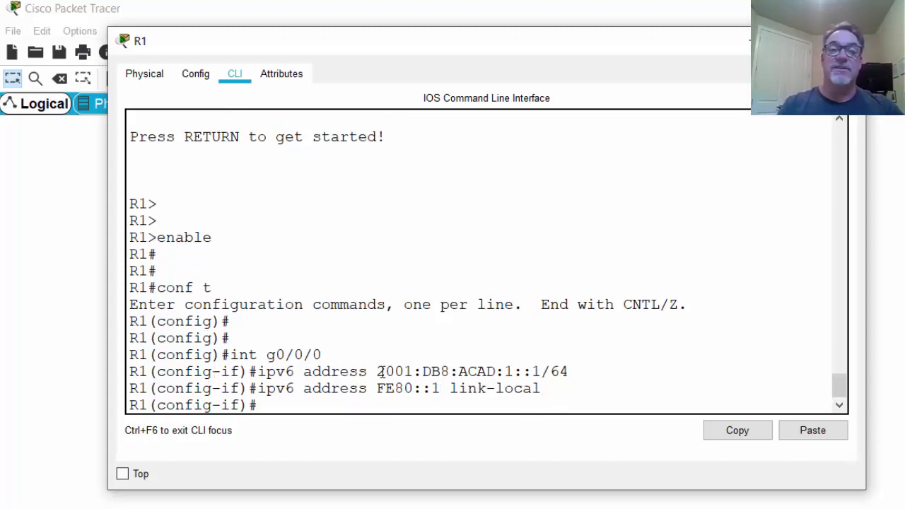
Review the global and link-local addresses and enable g0/0/0 with no shut
left_click_drag(377, 371, 592, 365)
left_click(443, 393)
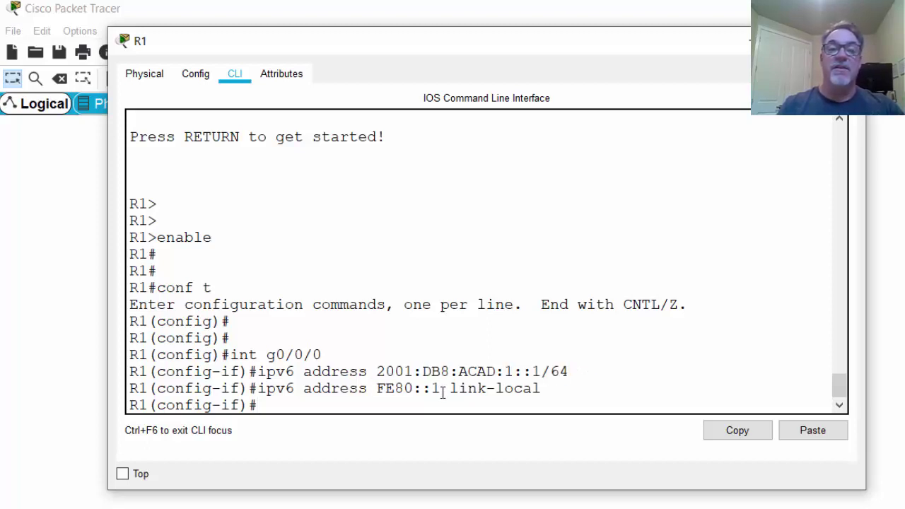
left_click_drag(369, 388, 439, 390)
left_click(348, 402)
type("n")
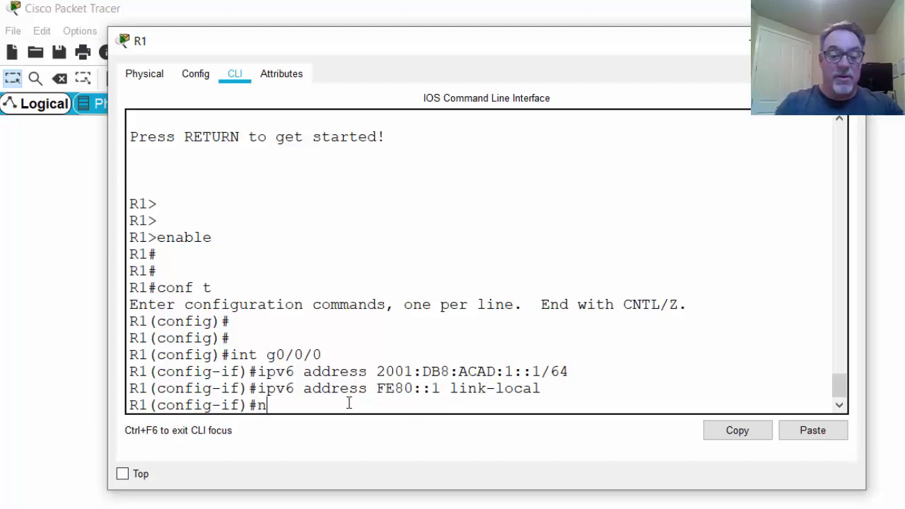
type("o shut")
key("Return")
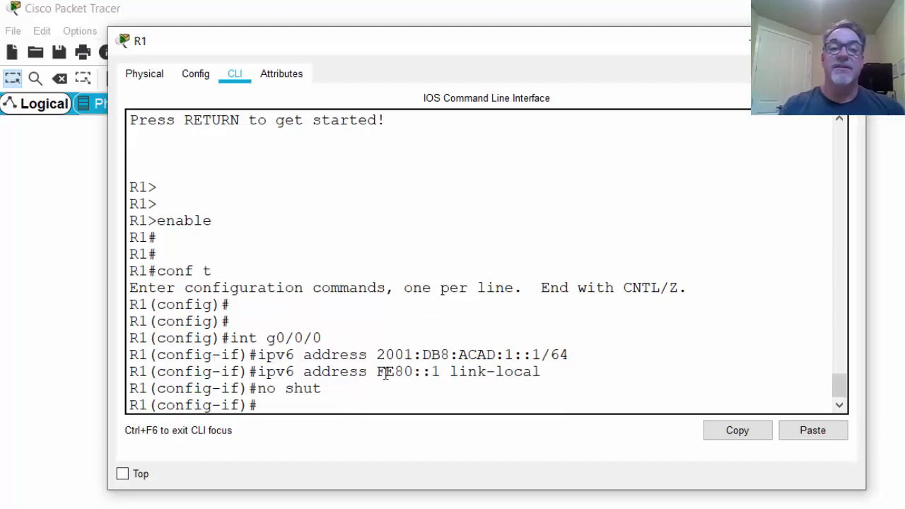
left_click_drag(368, 377, 451, 373)
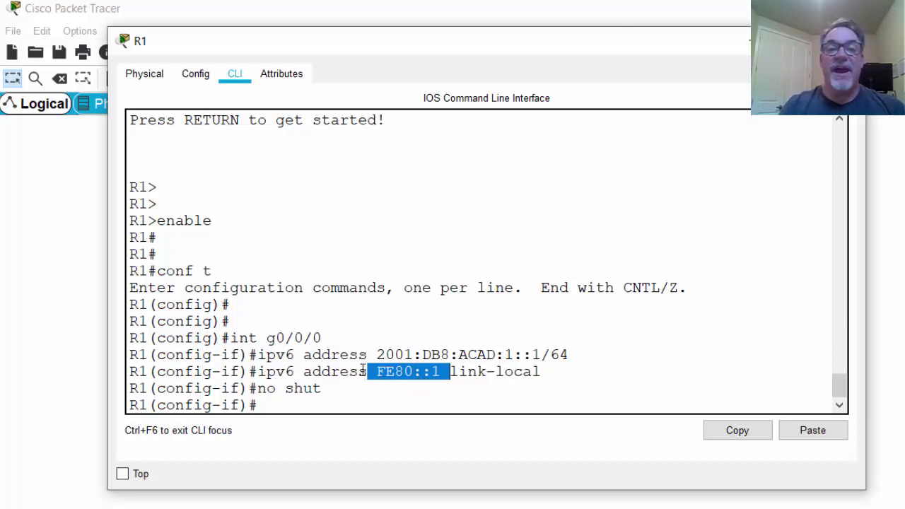
left_click(461, 381)
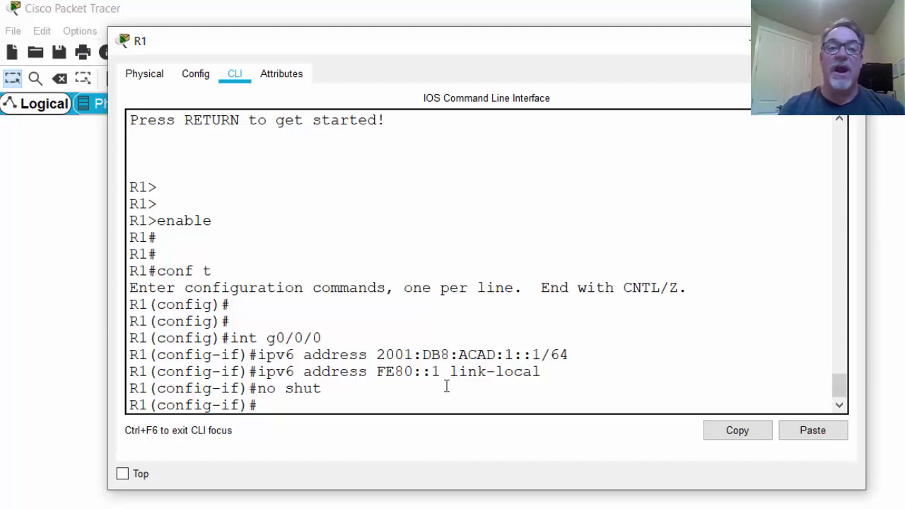
mouse_move(447, 375)
left_mouse_down()
mouse_move(378, 374)
mouse_move(441, 372)
left_mouse_up()
left_click(406, 391)
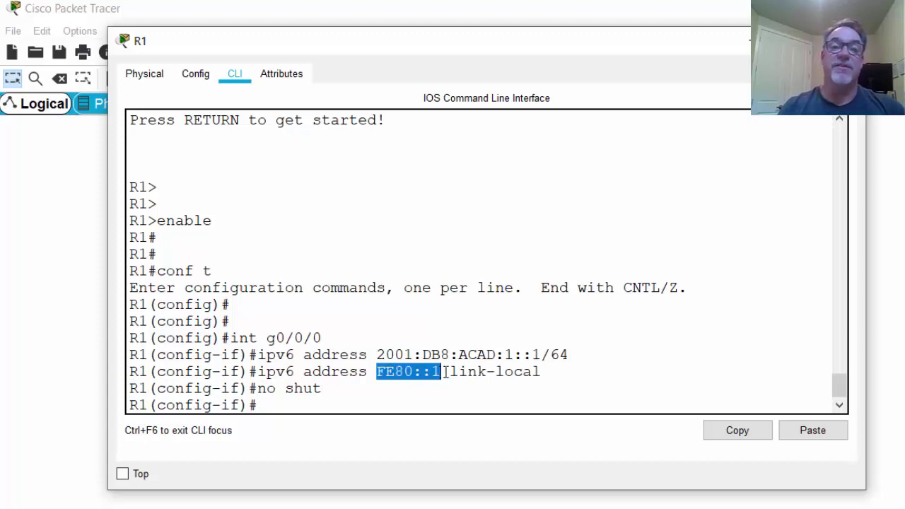
left_click(416, 400)
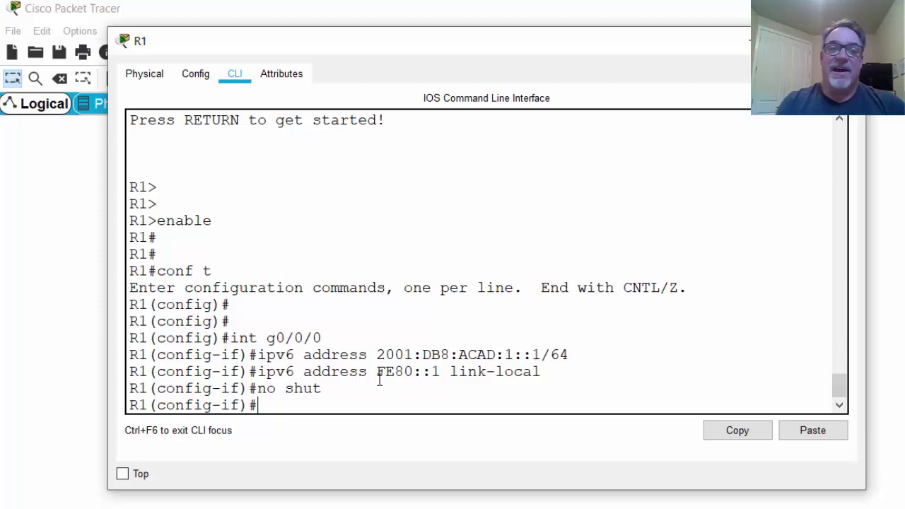
left_click_drag(377, 371, 443, 373)
left_click(443, 372)
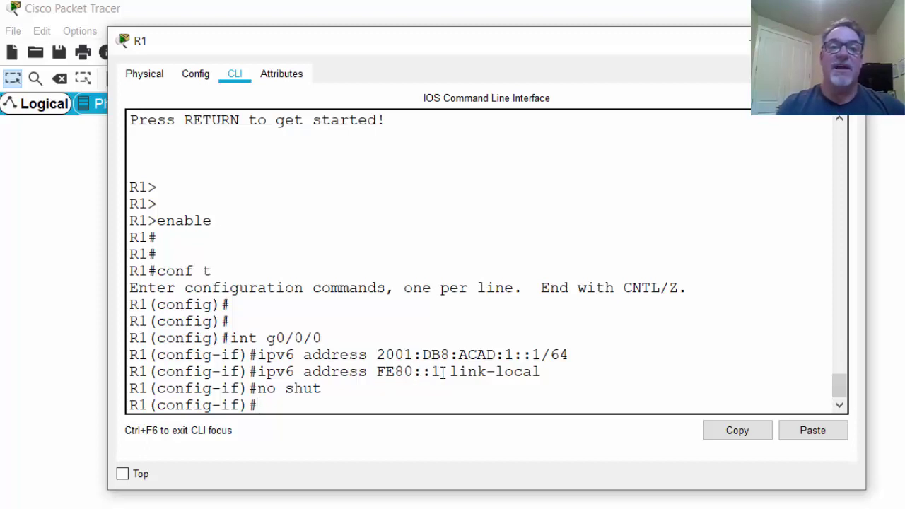
key("Down")
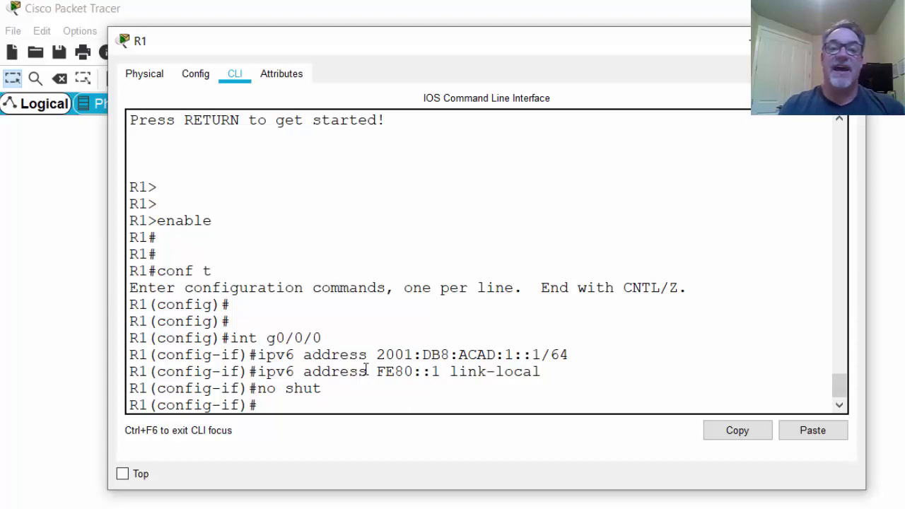
left_click_drag(366, 368, 453, 372)
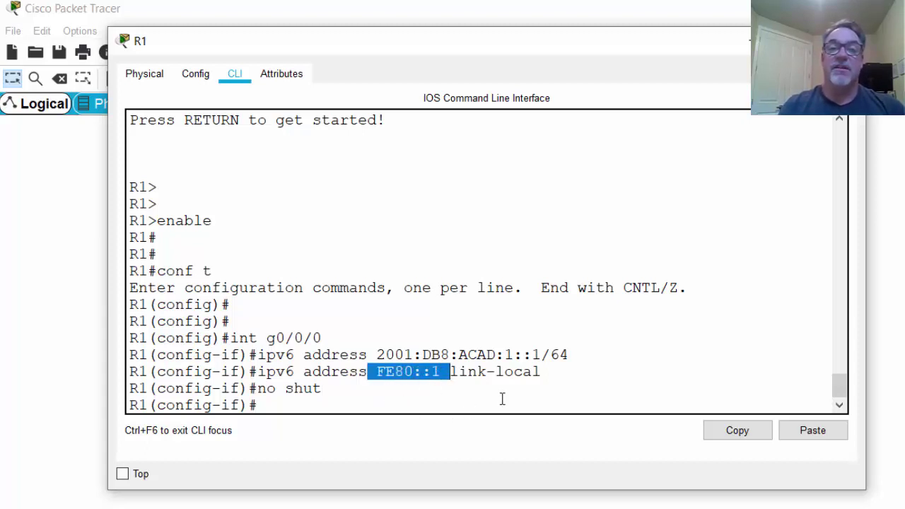
left_click(334, 381)
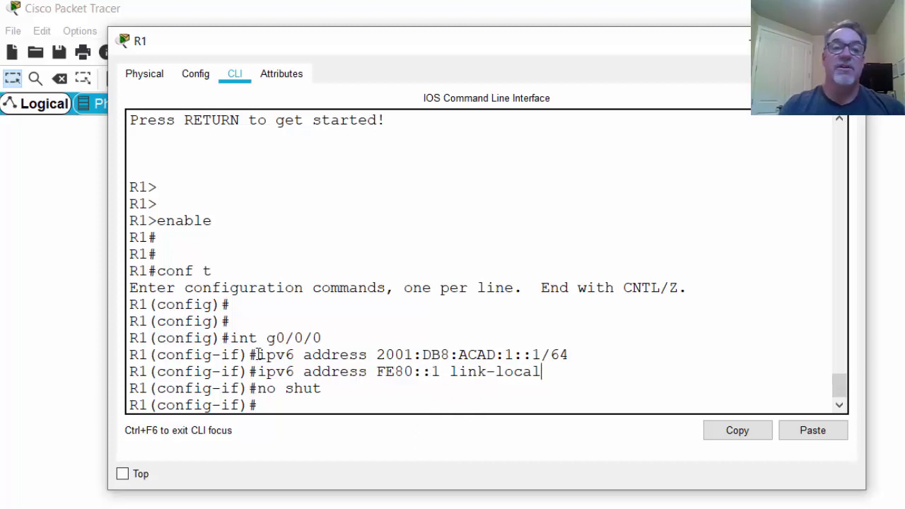
left_click_drag(258, 354, 590, 355)
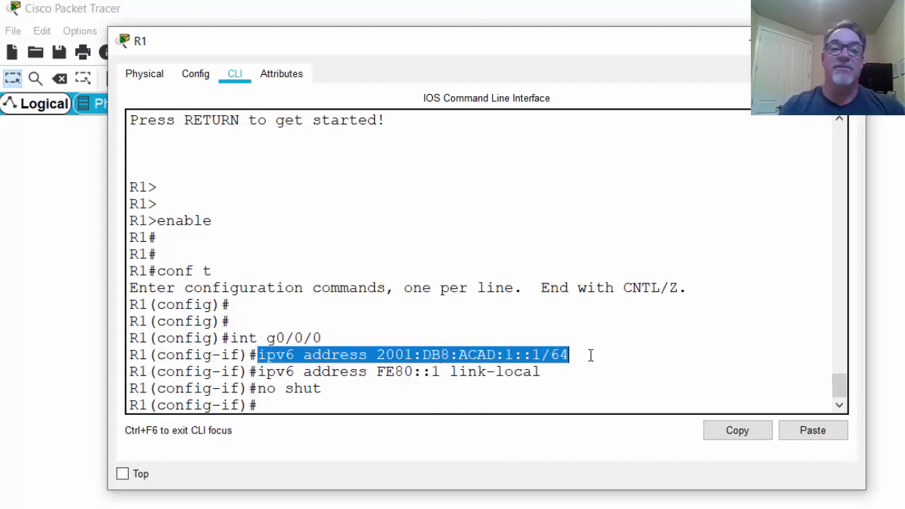
left_click(461, 355)
left_click_drag(375, 352, 579, 354)
left_click(287, 400)
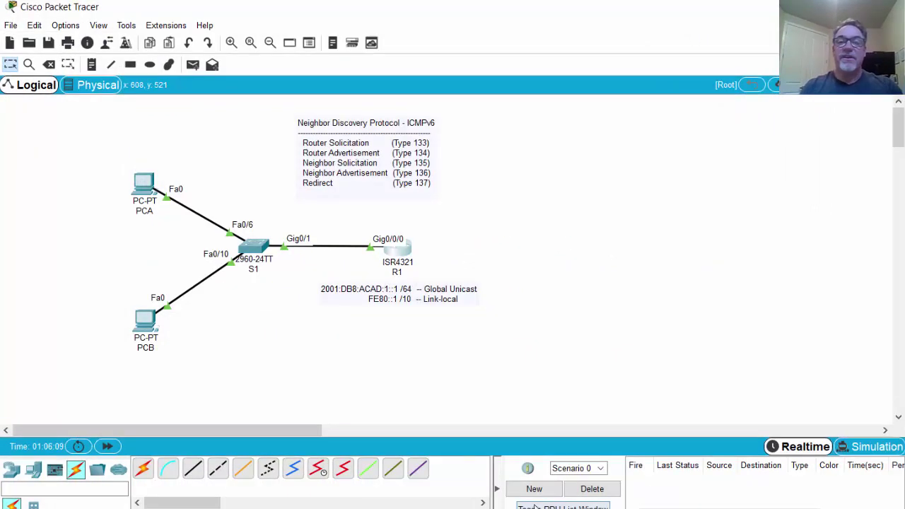
Switch to Simulation mode and confirm the event filters show only NDP
left_click(866, 450)
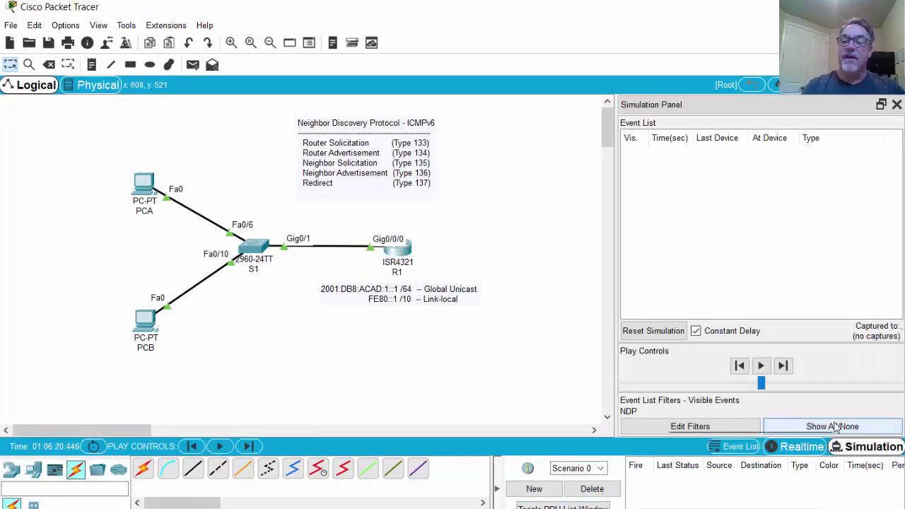
left_click(695, 426)
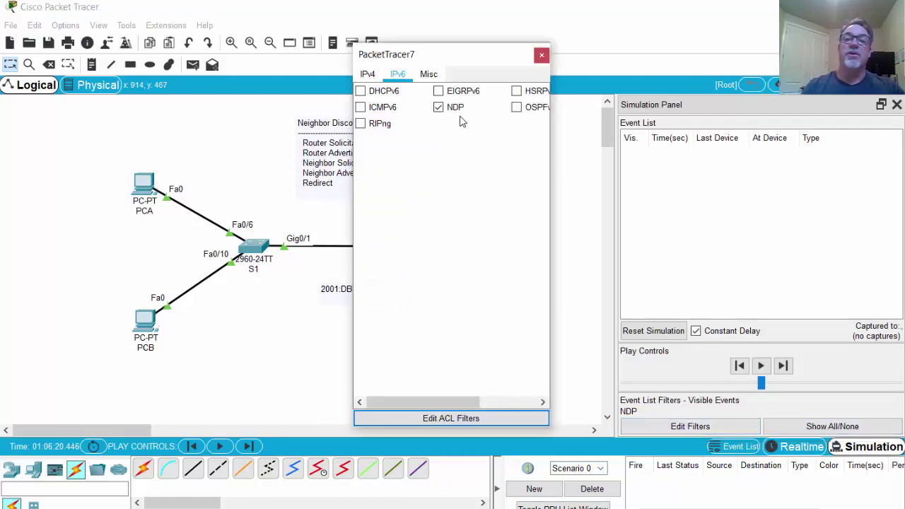
left_click(541, 56)
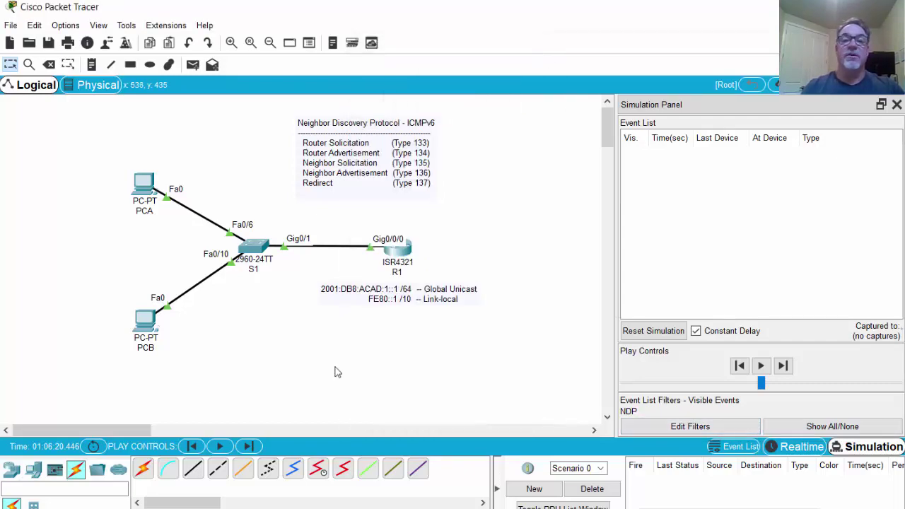
Set PCA's IPv6 configuration to Automatic and forward the resulting NDP packet to S1
double_click(145, 195)
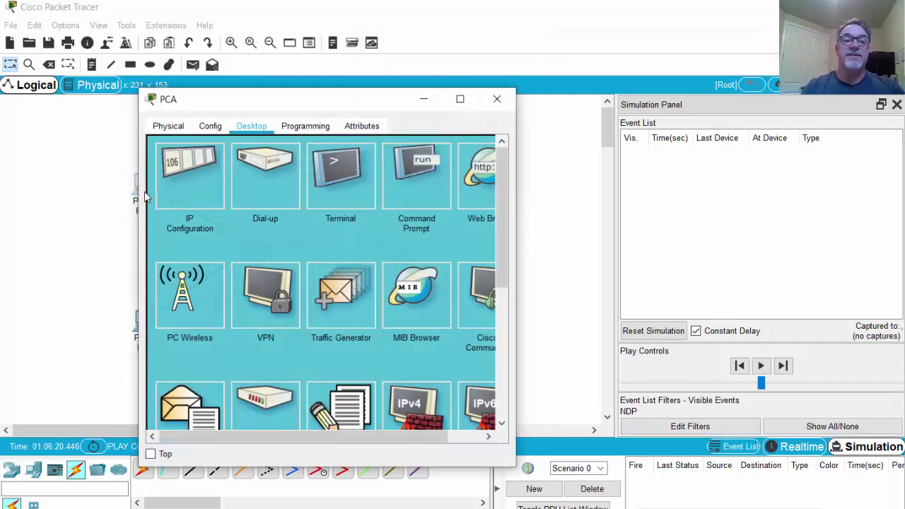
left_click(189, 164)
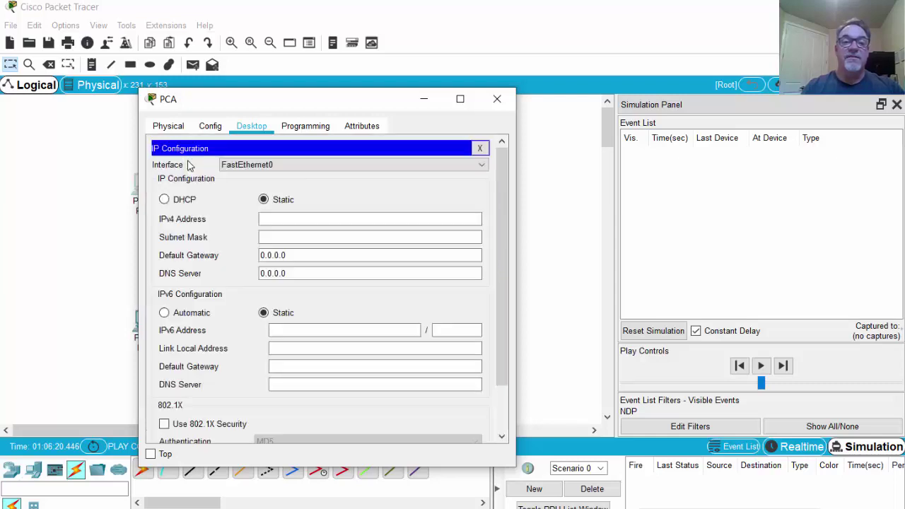
left_click(167, 316)
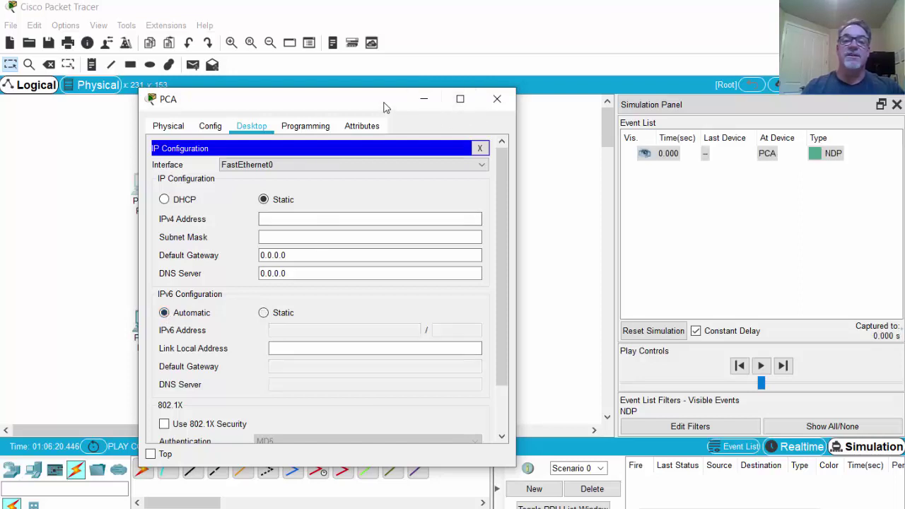
left_click_drag(386, 106, 362, 426)
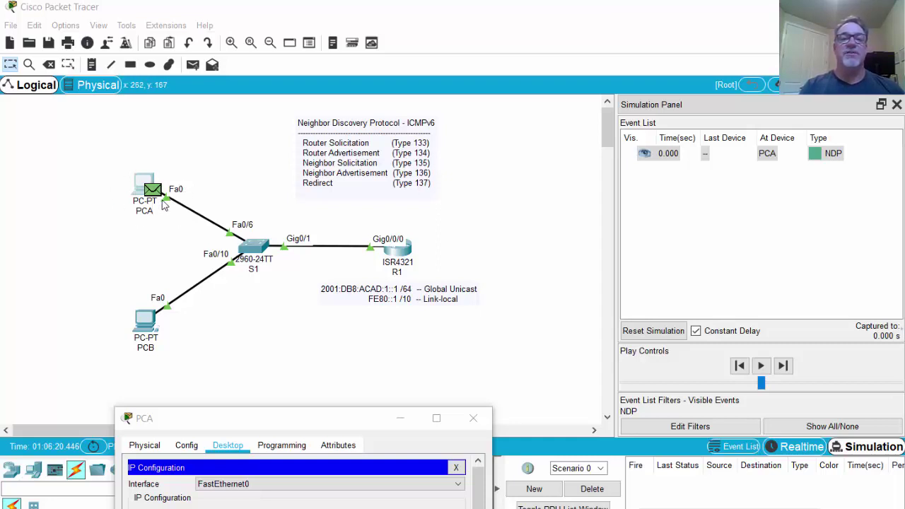
left_click(783, 366)
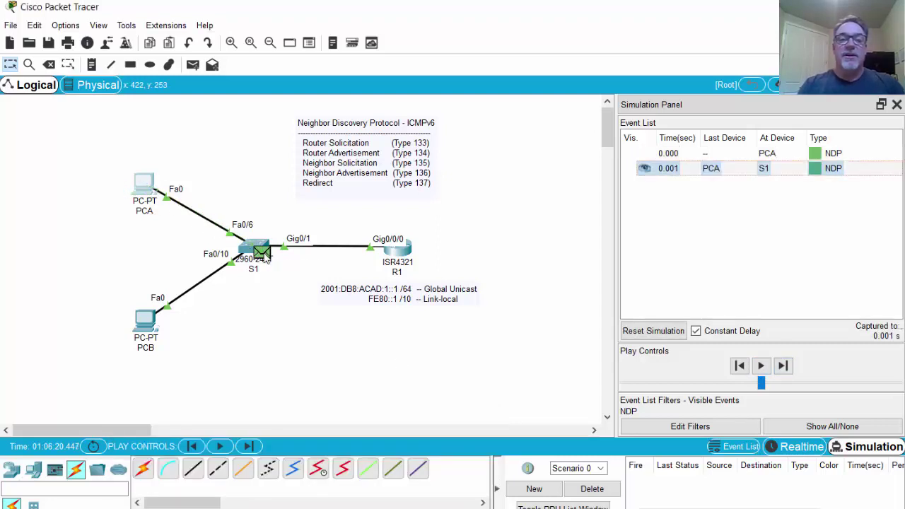
left_click(261, 253)
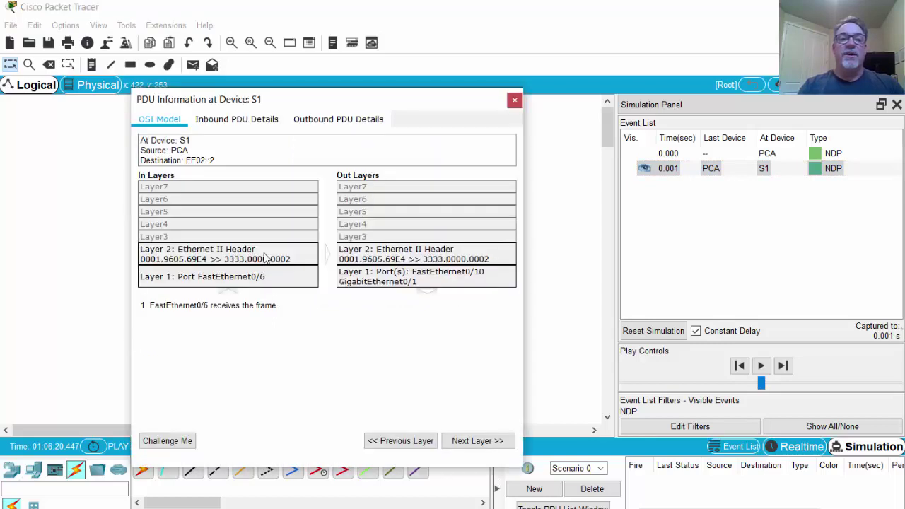
Inspect S1's inbound PDU: source address, destination FF02::2, and Router Solicitation TYPE 0x85
left_click(239, 120)
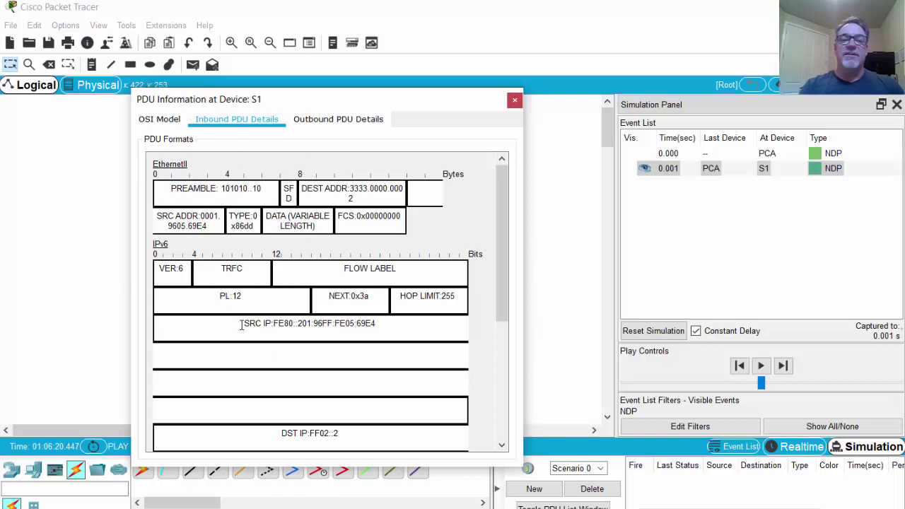
left_click_drag(240, 324, 392, 327)
left_click(315, 337)
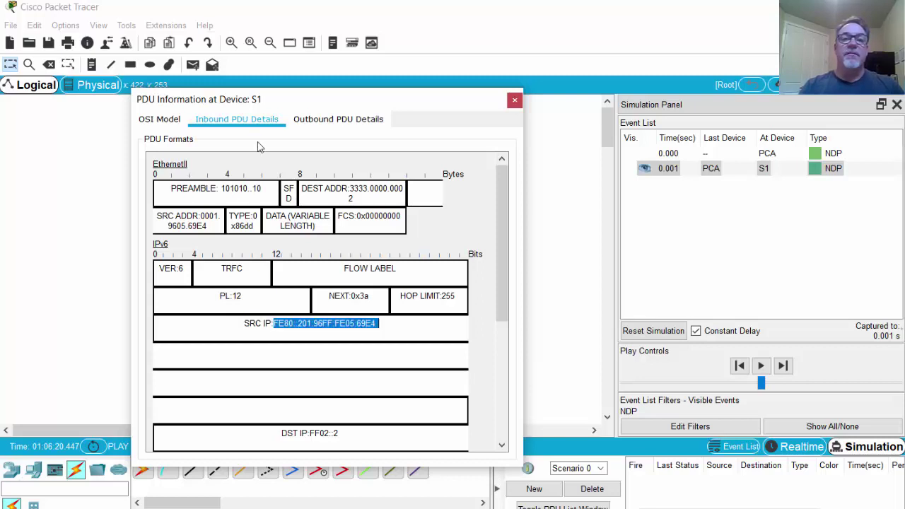
left_click_drag(276, 98, 385, 93)
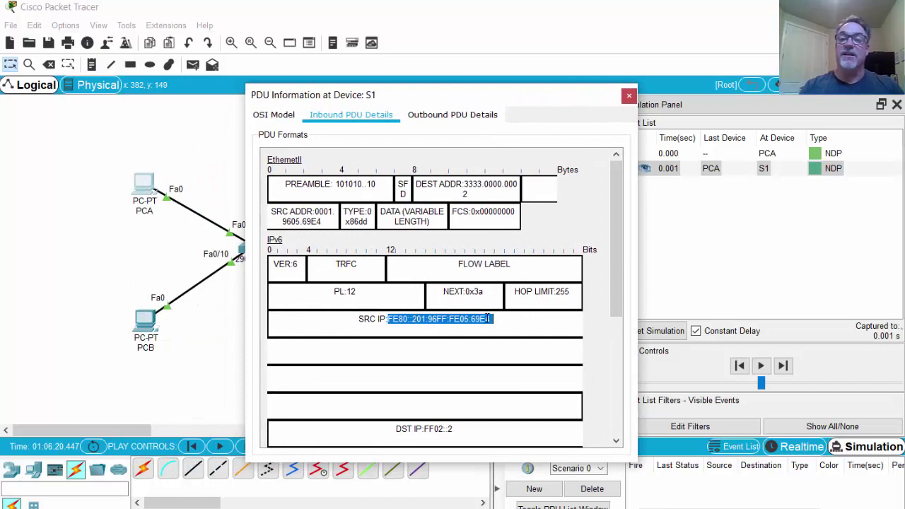
left_click(617, 308)
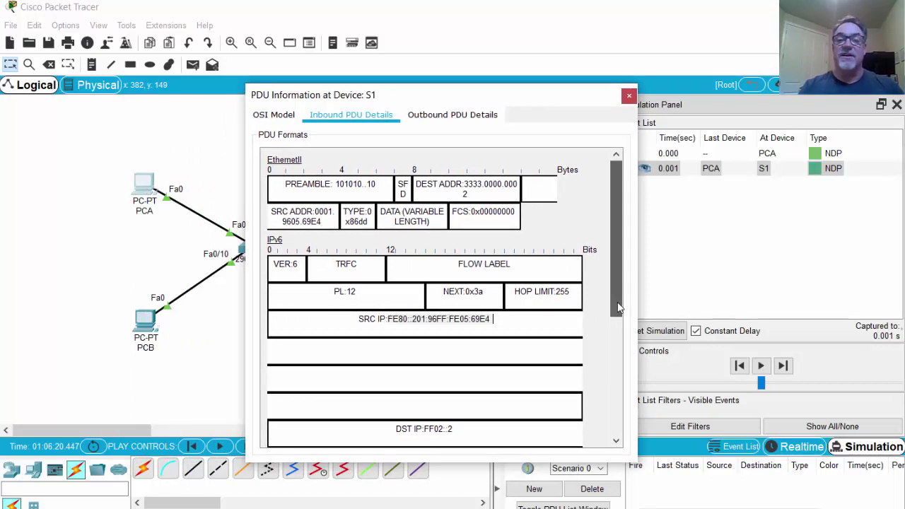
scroll(617, 308, "down", 5)
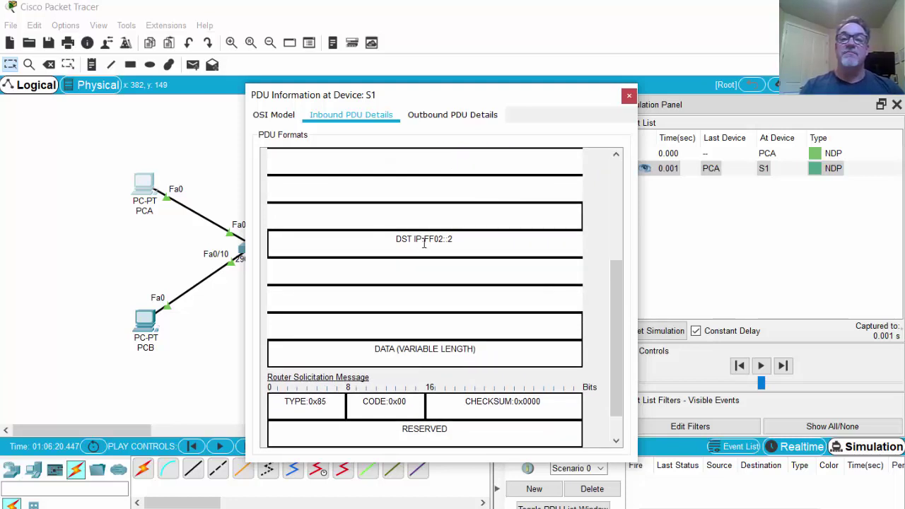
left_click_drag(424, 239, 458, 241)
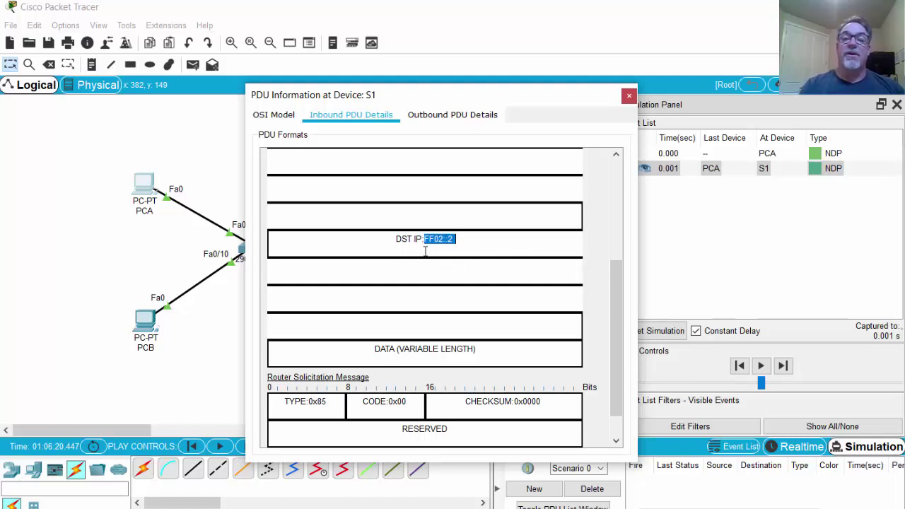
left_click_drag(620, 346, 620, 362)
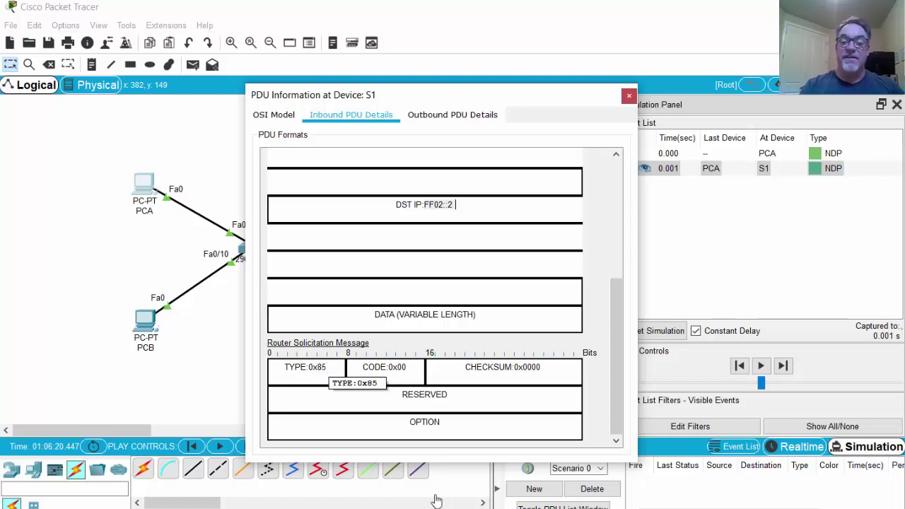
key("super")
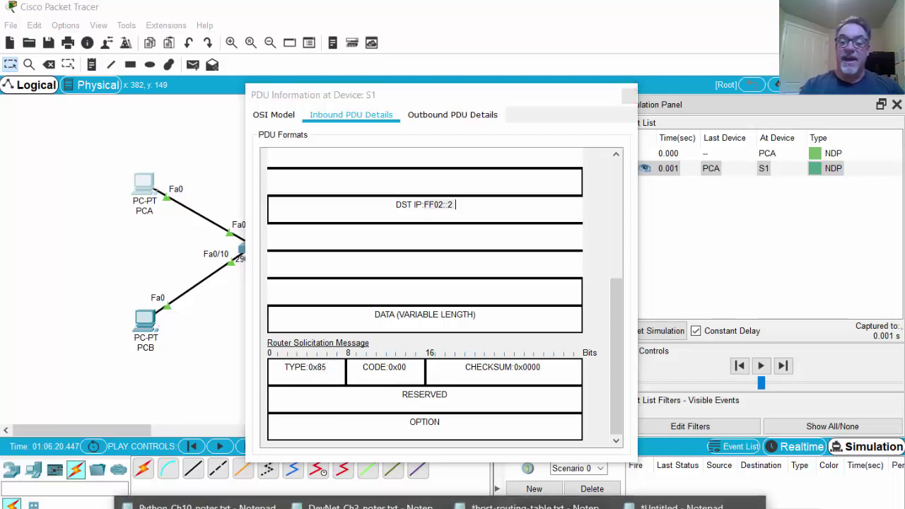
left_click(679, 506)
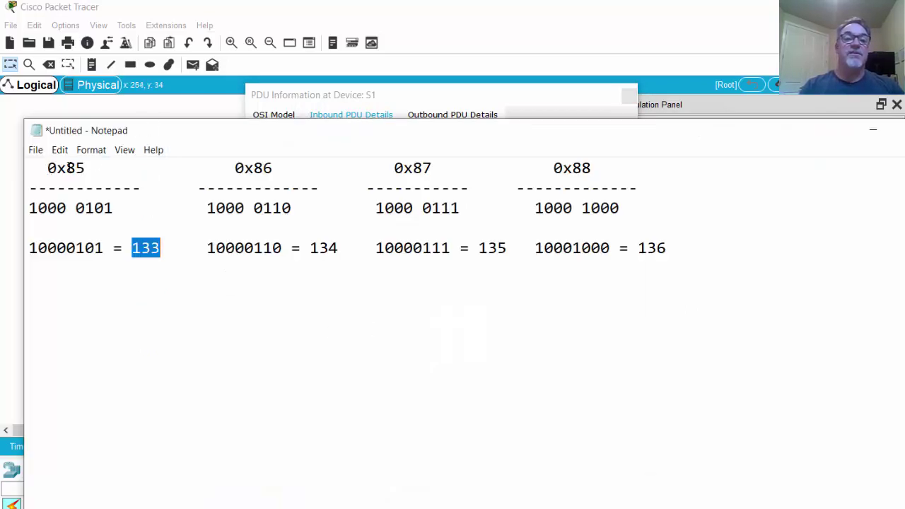
left_click_drag(28, 208, 115, 207)
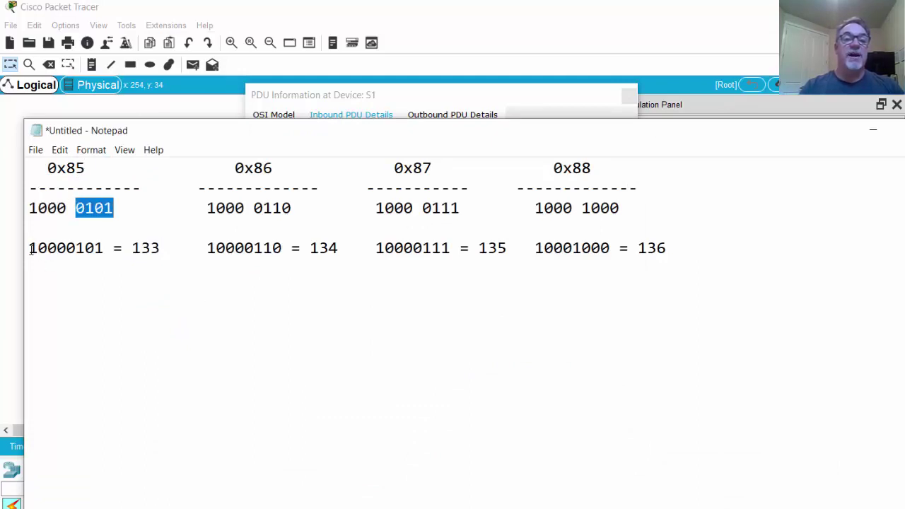
left_click_drag(29, 248, 103, 252)
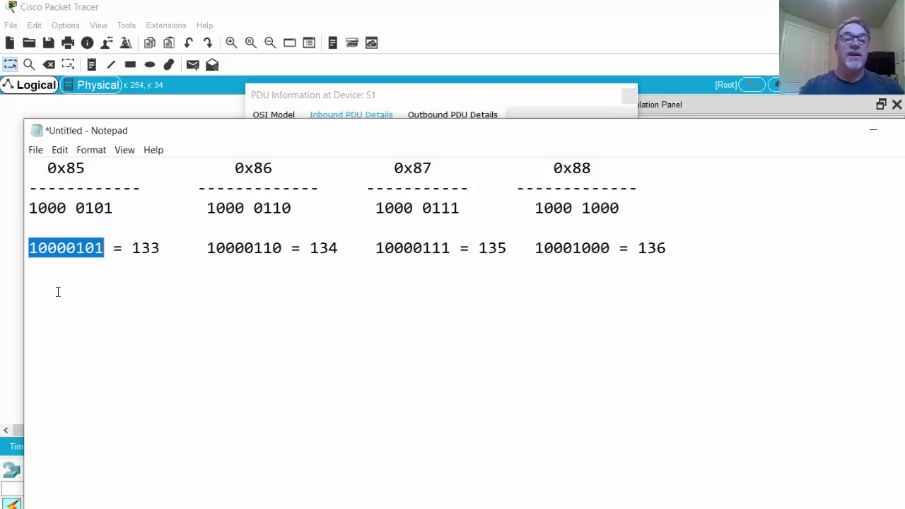
left_click(122, 248)
left_click_drag(122, 247, 168, 247)
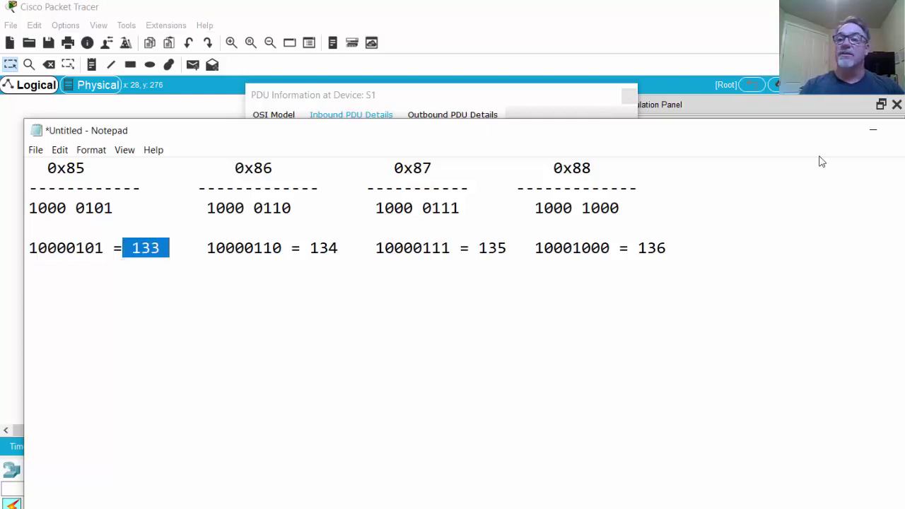
left_click(872, 131)
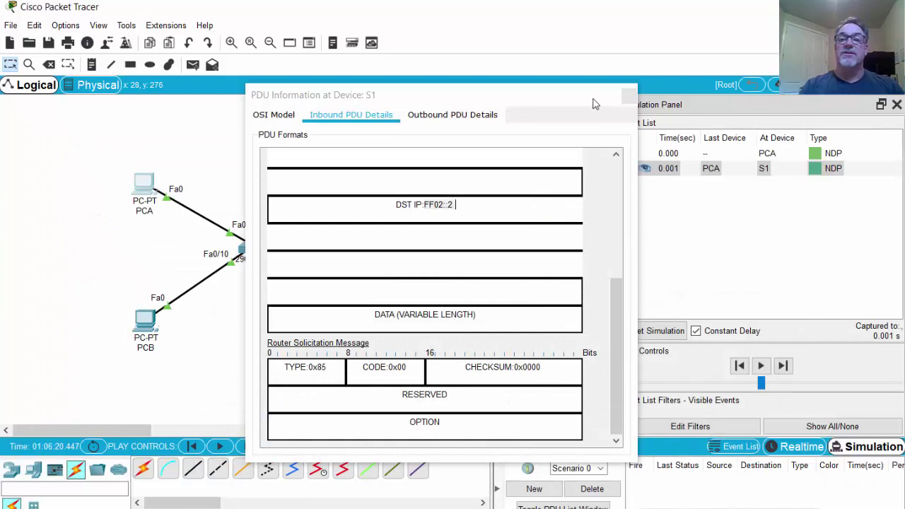
Close the PDU details, forward the NDP message one step, then reset the simulation
left_click(629, 97)
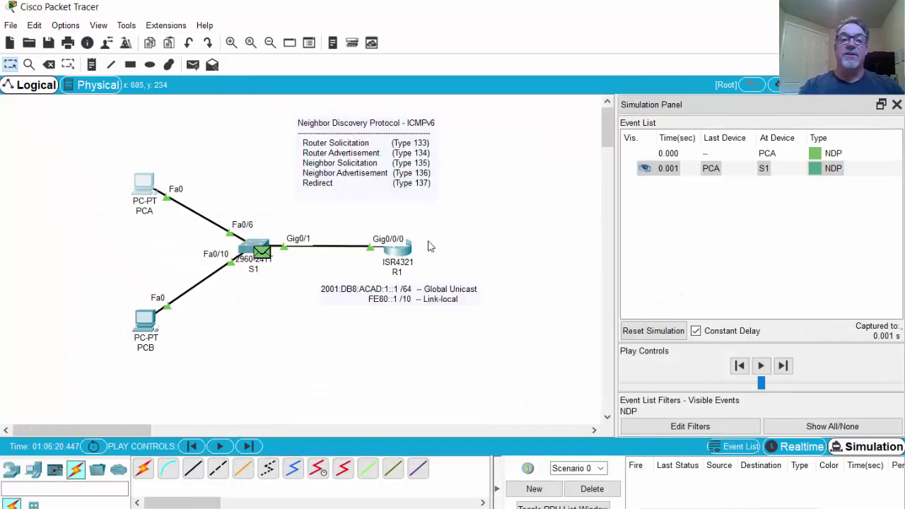
left_click(785, 366)
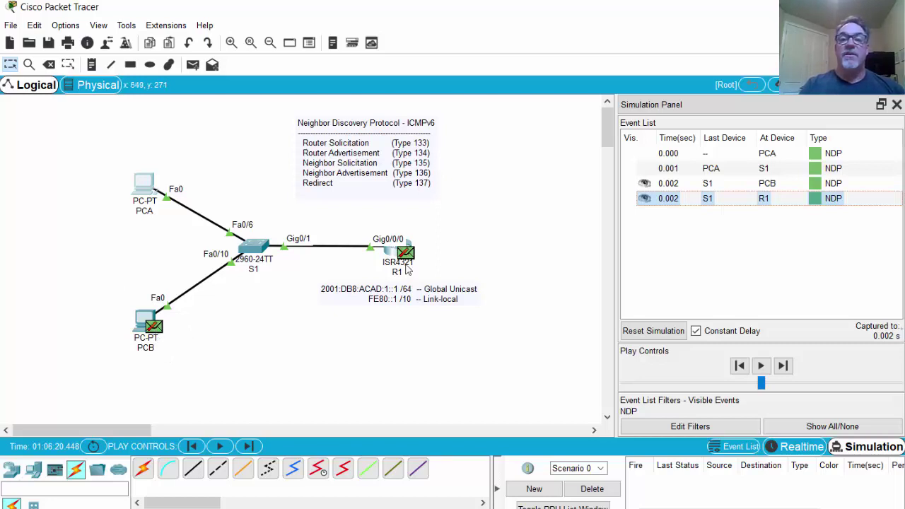
mouse_move(407, 265)
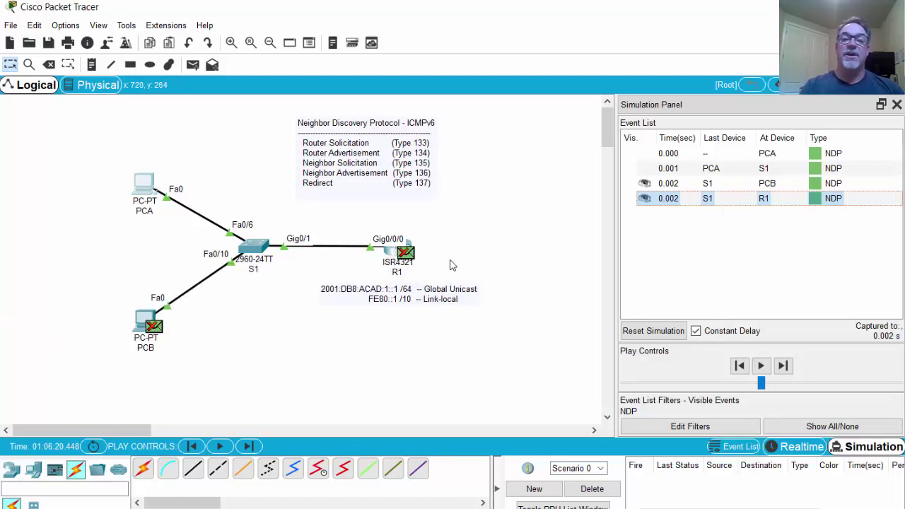
left_click(657, 334)
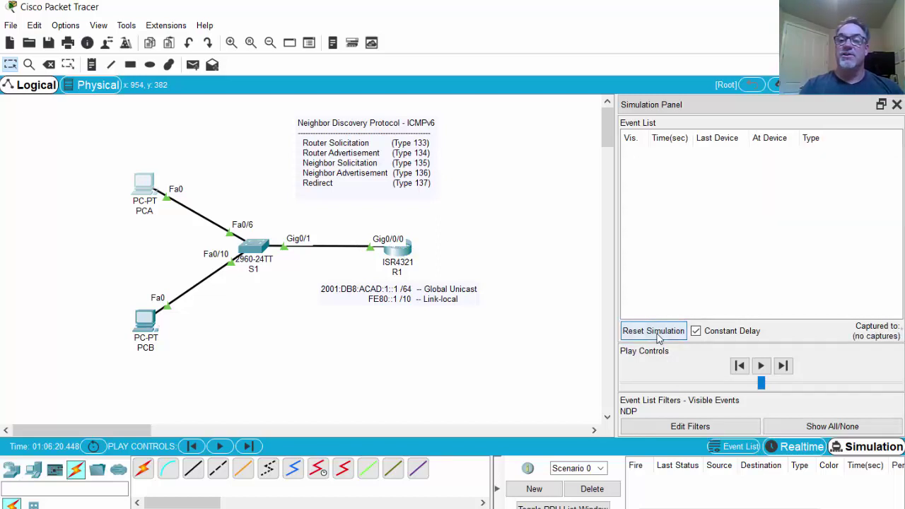
Return to Realtime mode and open R1's CLI in a wider window
left_click(803, 450)
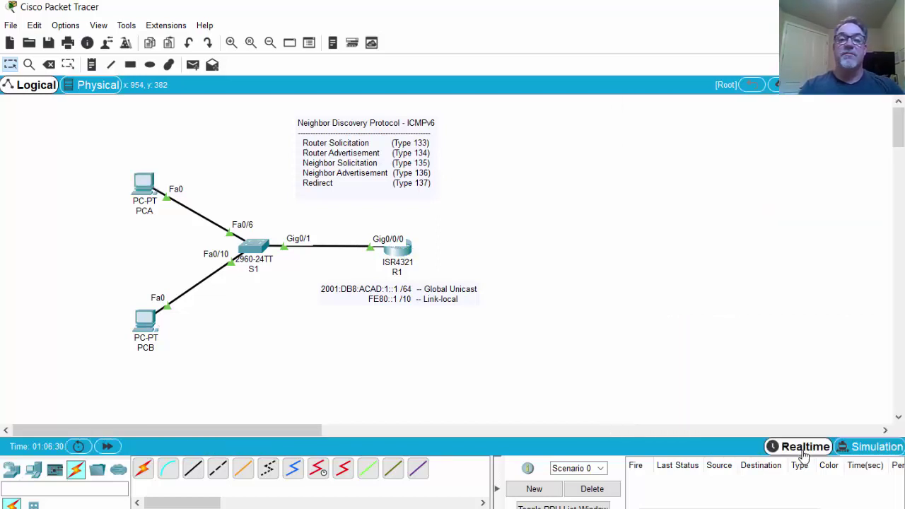
left_click(396, 247)
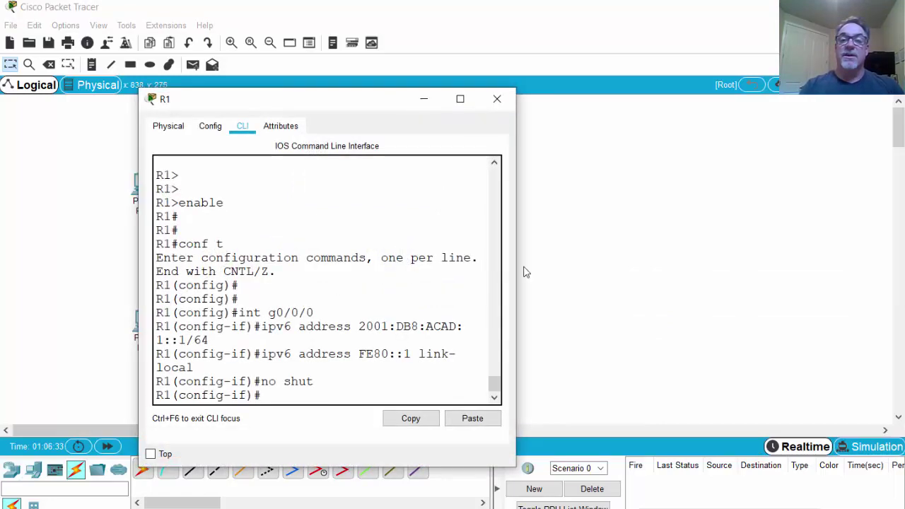
left_click_drag(516, 269, 773, 271)
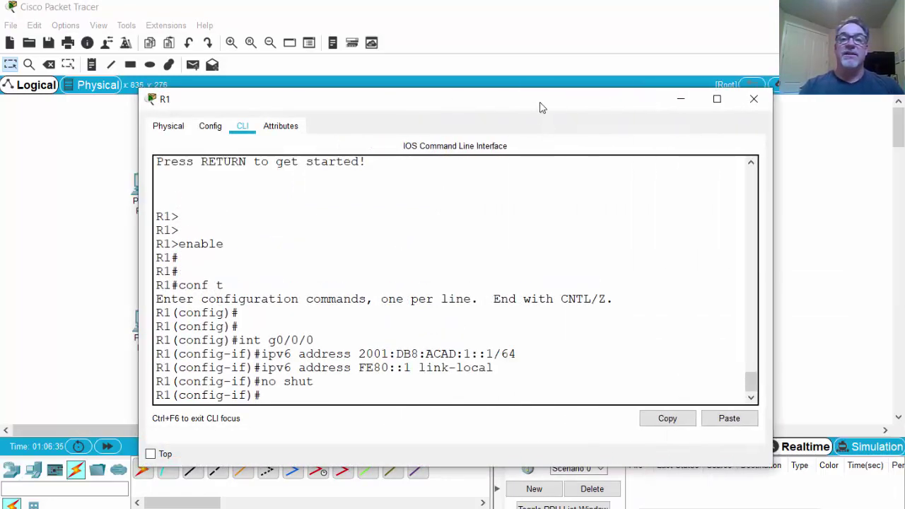
left_click_drag(539, 105, 464, 47)
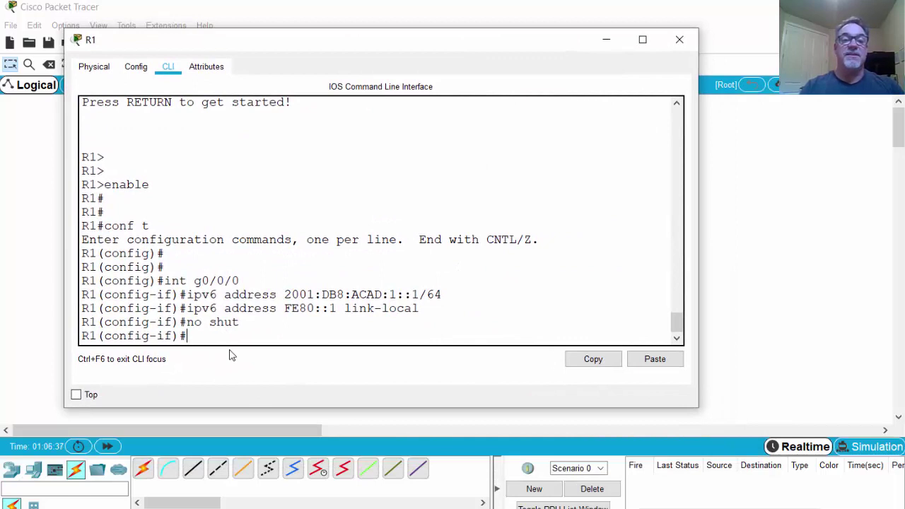
Enable ipv6 unicast-routing on R1 and save it with copy run start
key("Return")
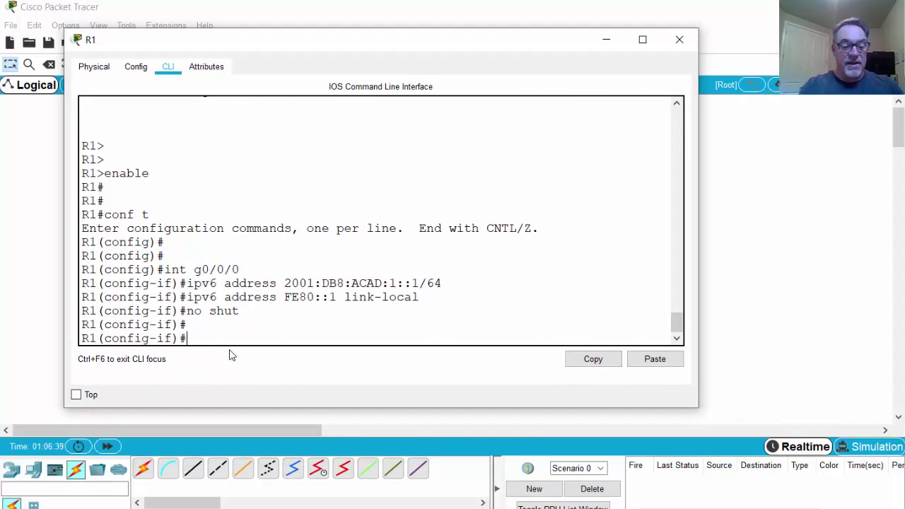
type("exit")
key("Return")
key("Return")
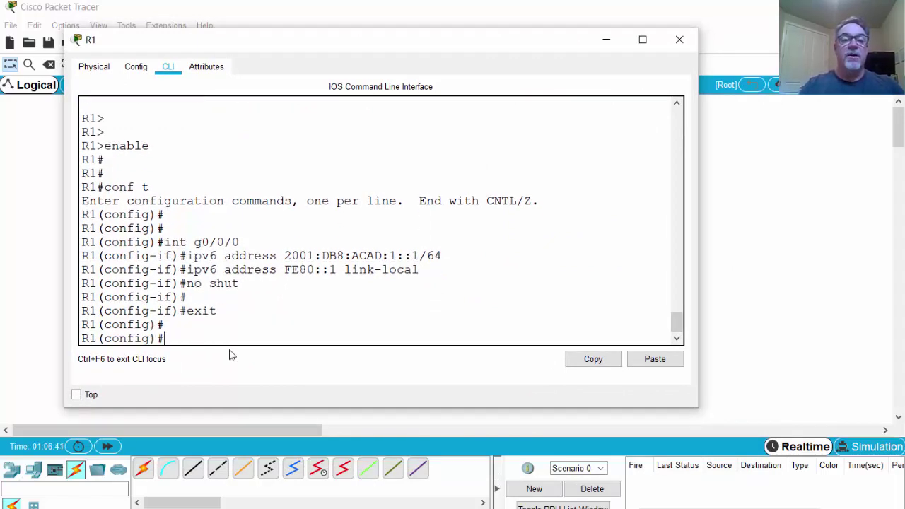
type("ipv")
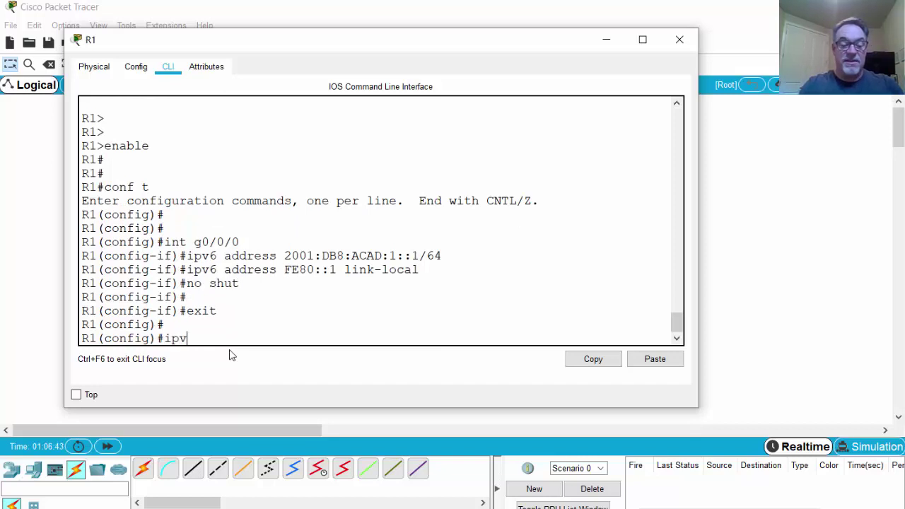
type("6 unic")
key("Tab")
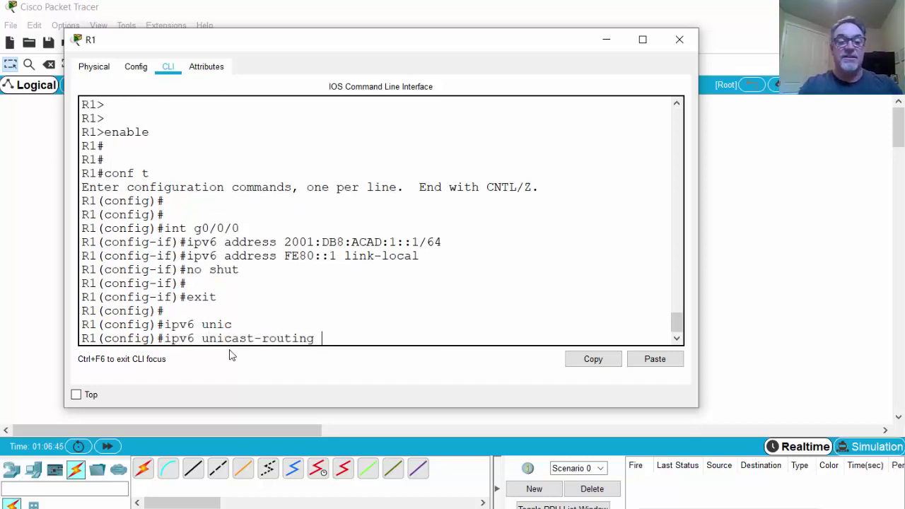
key("Return")
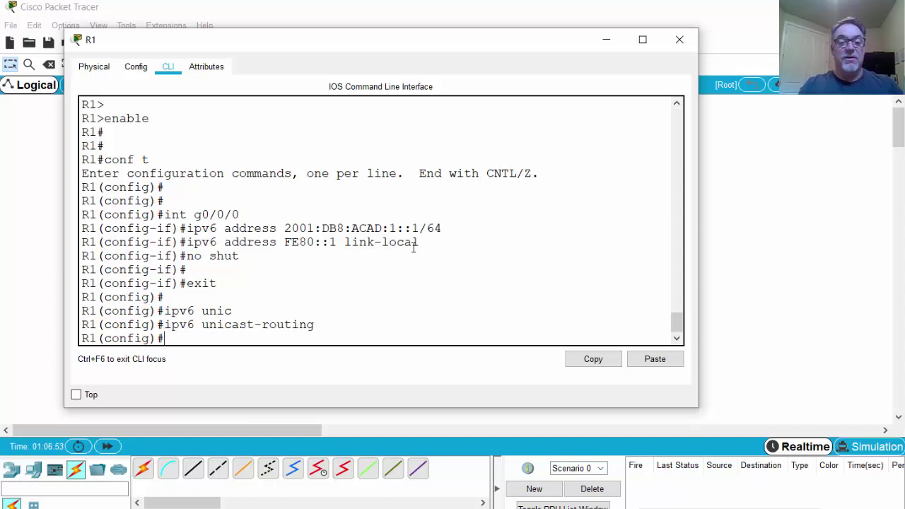
key("ctrl+z")
type("copy ")
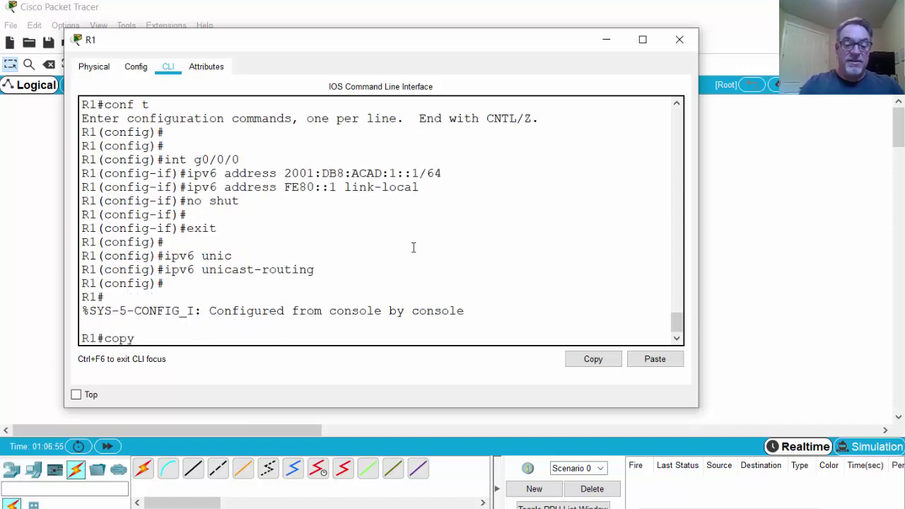
type("run")
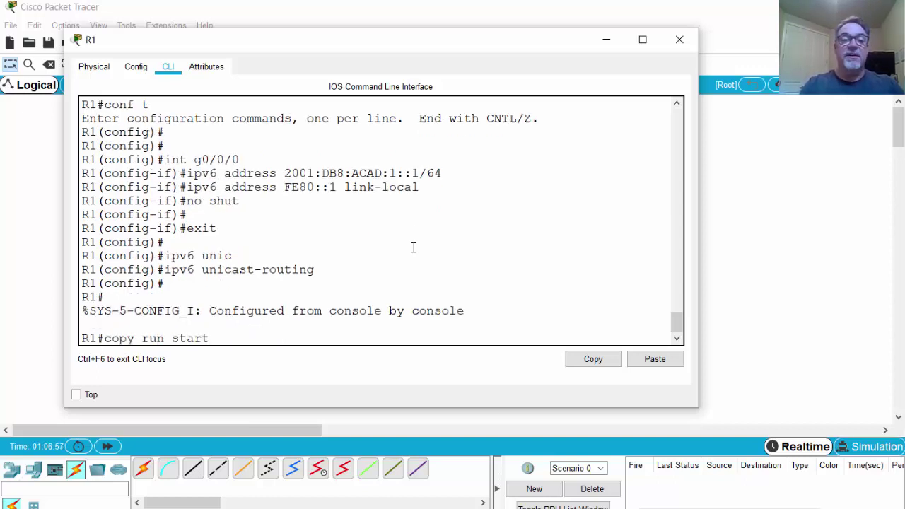
type(" start")
key("Return")
key("Return")
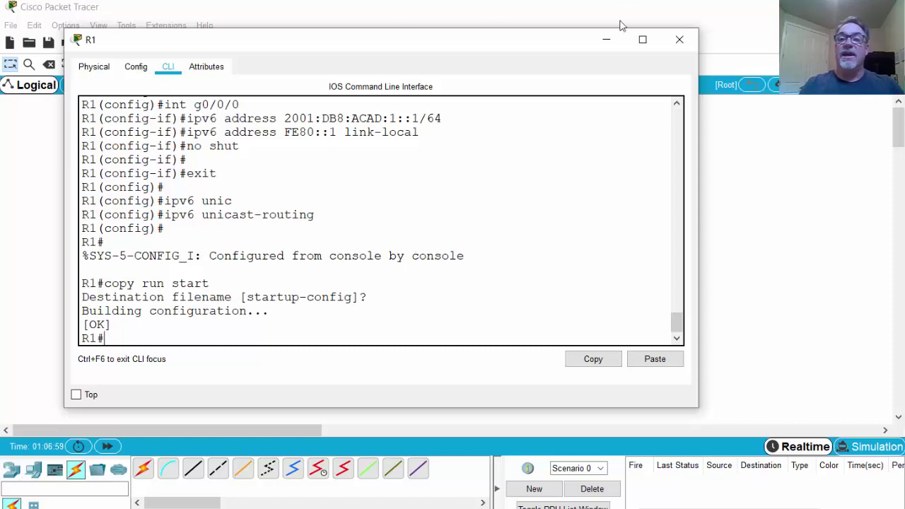
left_click(609, 42)
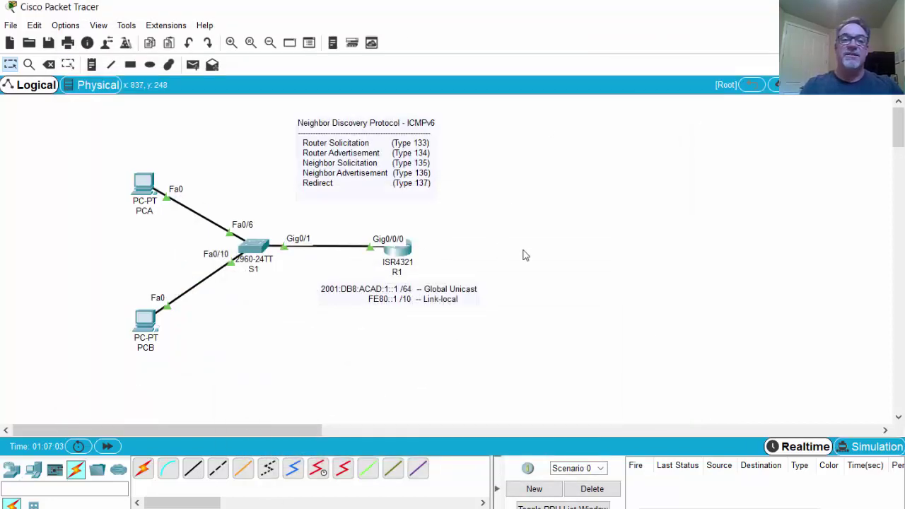
Enter Simulation mode and switch PCA's IPv6 configuration to Static, clearing its address
left_click(877, 447)
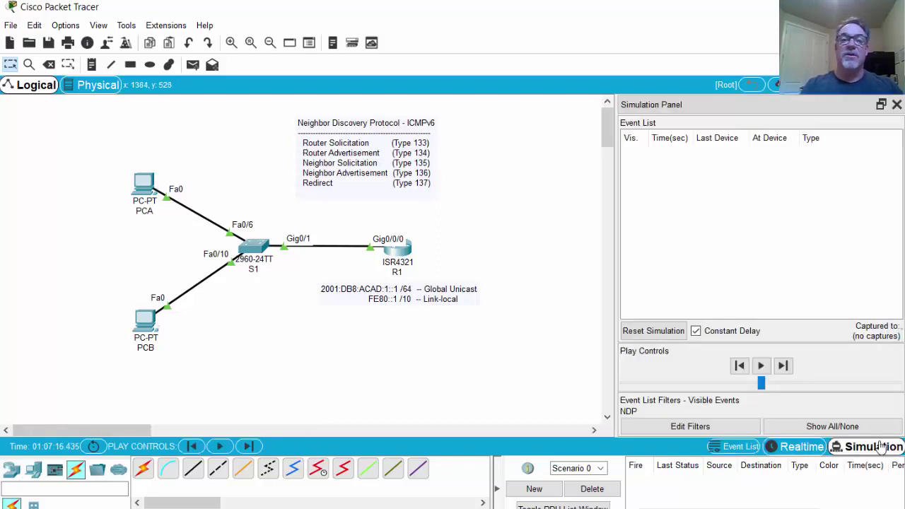
left_click(141, 189)
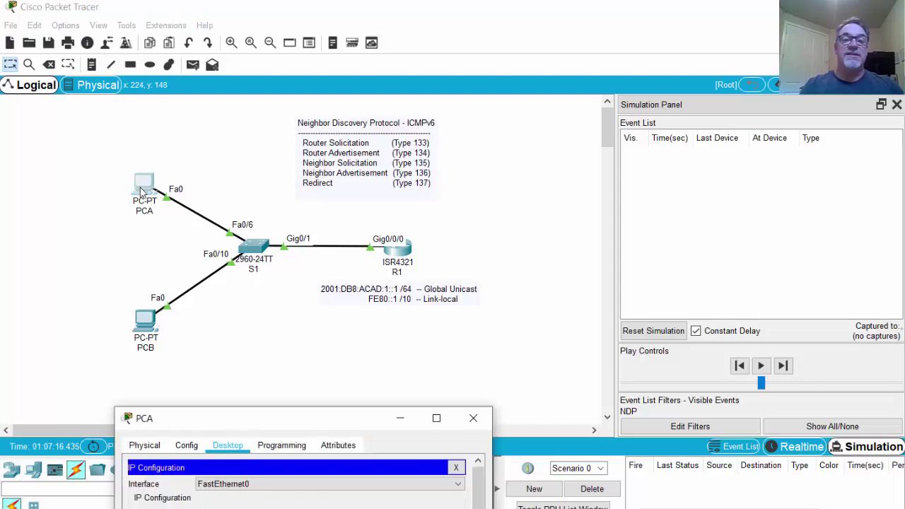
left_click_drag(244, 420, 269, 101)
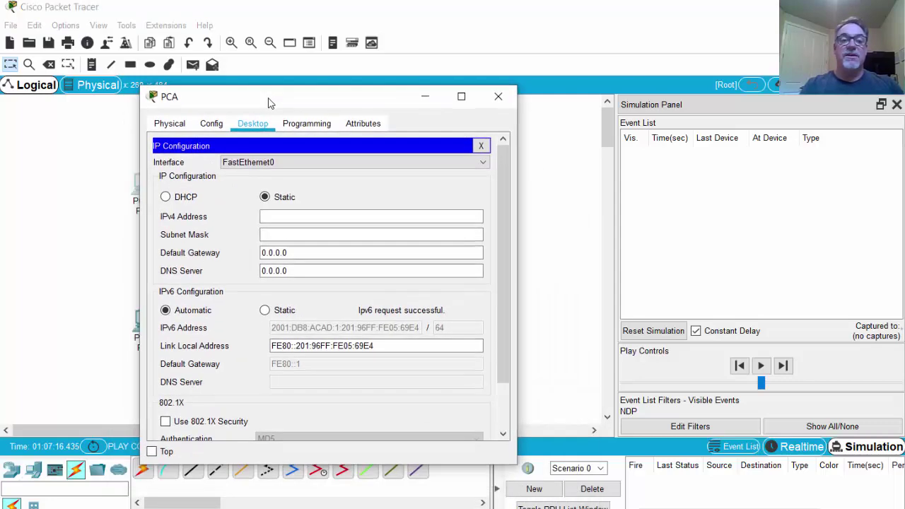
left_click(265, 311)
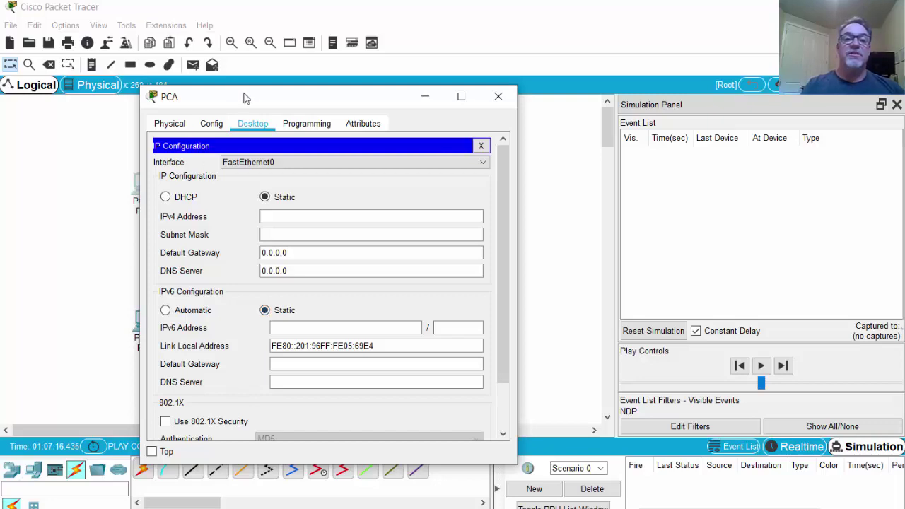
left_click_drag(245, 95, 194, 42)
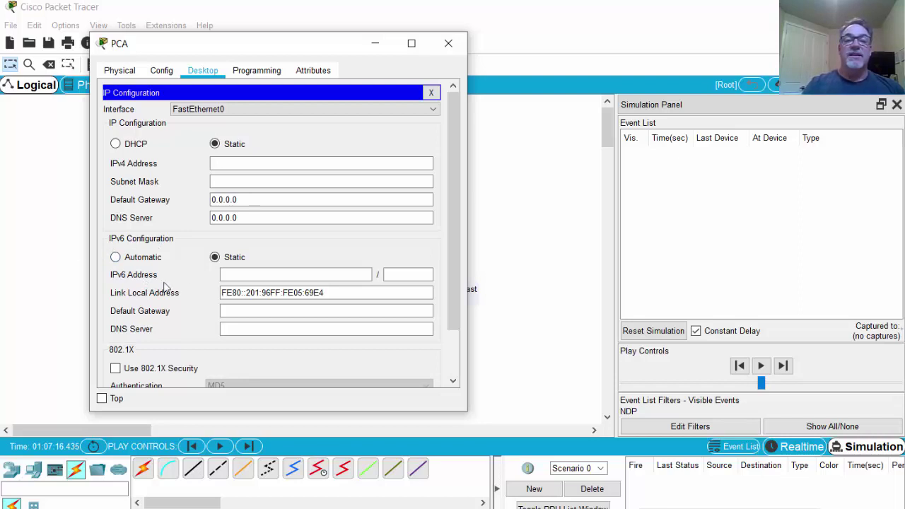
left_click_drag(222, 48, 571, 42)
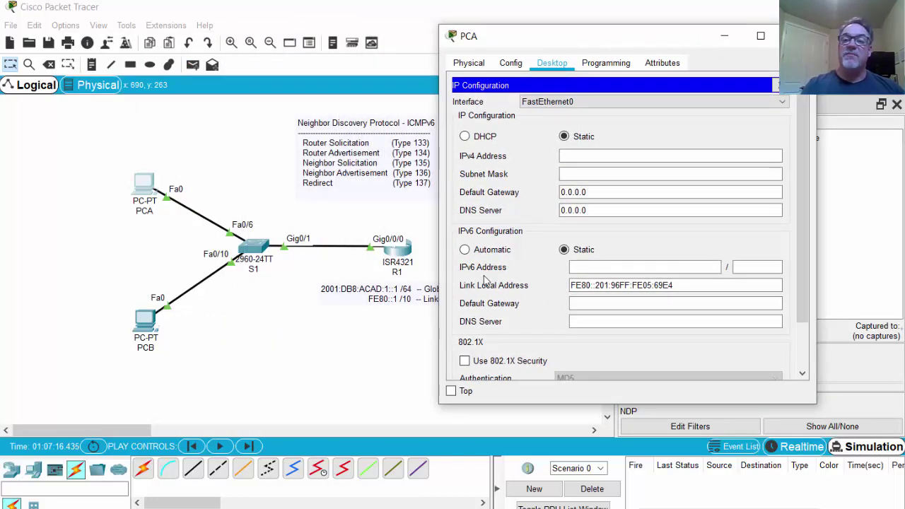
left_click(578, 266)
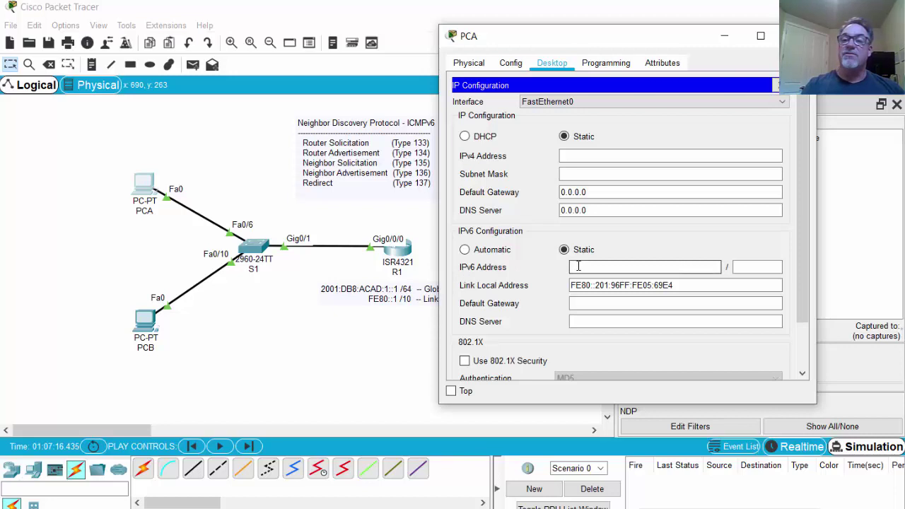
left_click(743, 267)
left_click(610, 305)
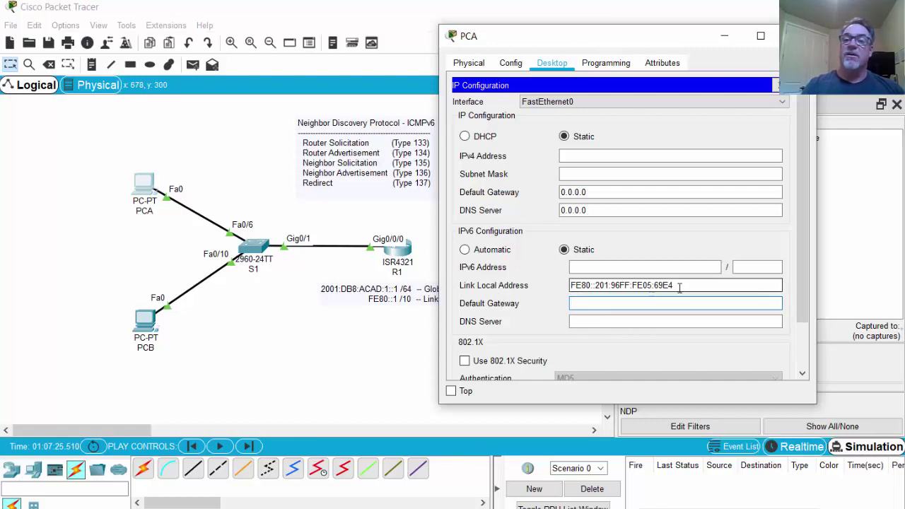
Set PCA's IPv6 back to Automatic to trigger a new NDP exchange
left_click_drag(679, 288, 552, 285)
left_click(516, 340)
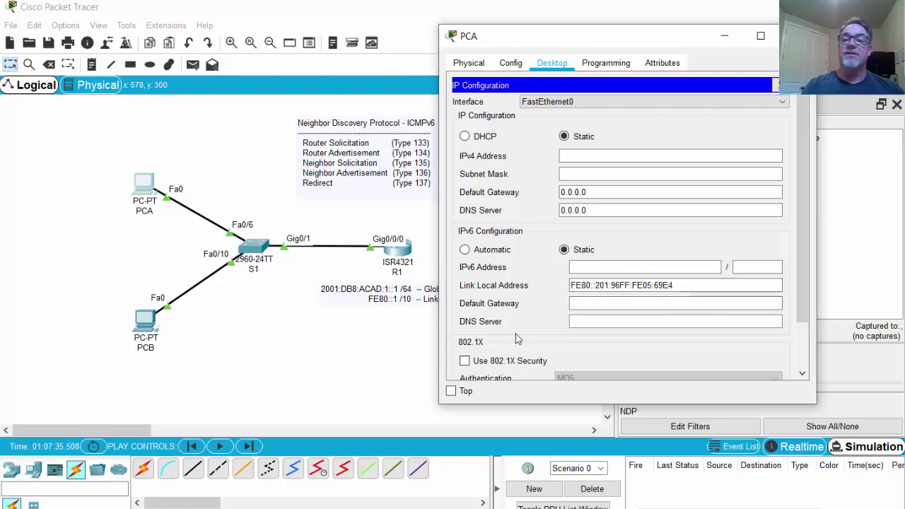
left_click(465, 250)
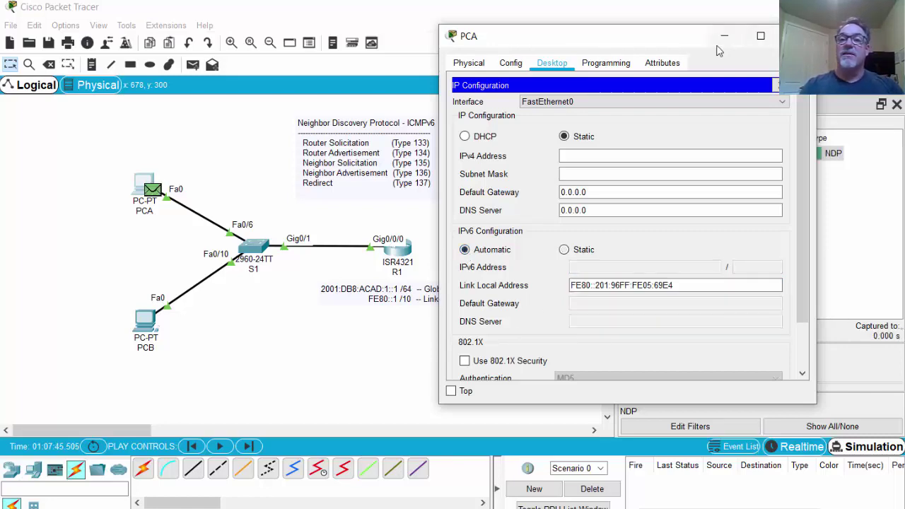
left_click_drag(680, 37, 376, 380)
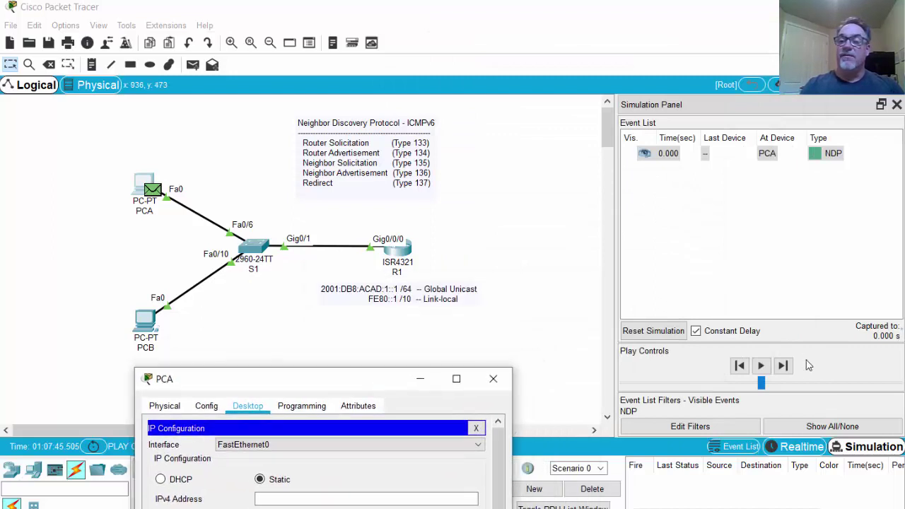
Forward the simulation until R1's reply to FF02::1 reaches S1 and open its details
left_click(783, 364)
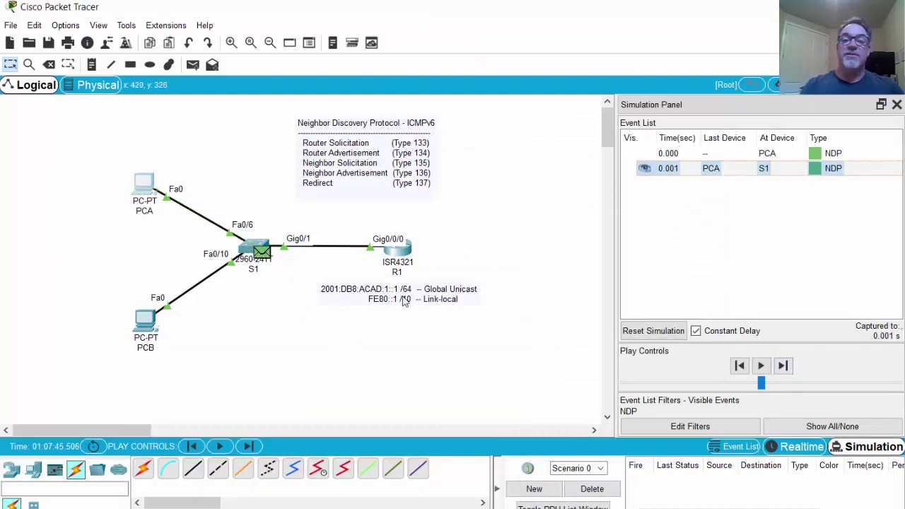
left_click(783, 365)
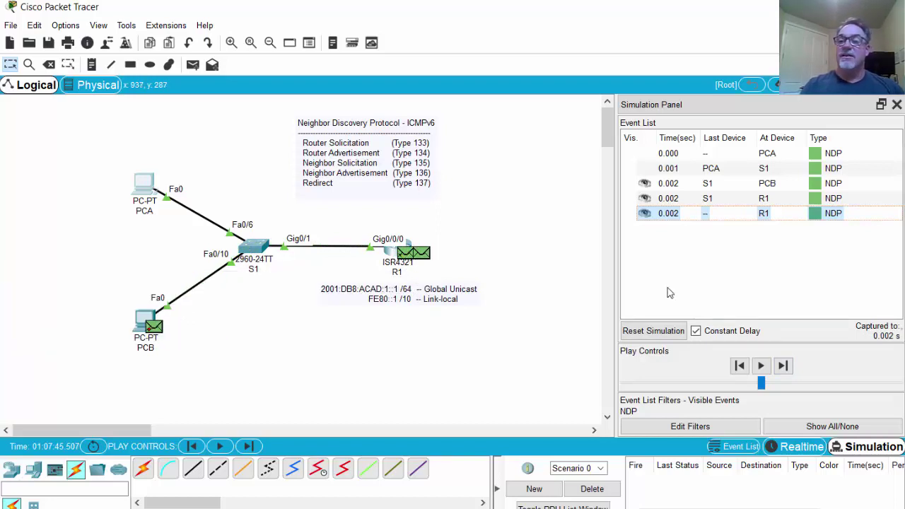
left_click(782, 365)
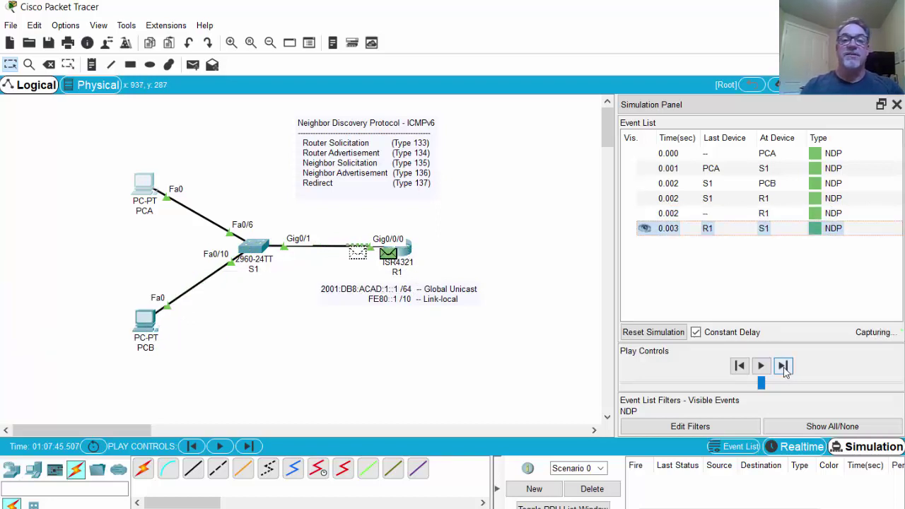
left_click(267, 259)
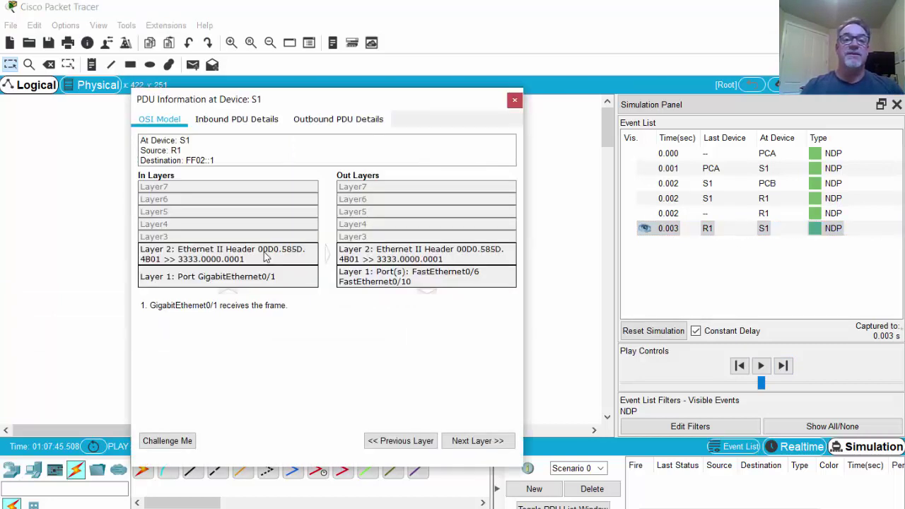
In the inbound PDU details, check the IPv6 header: source FE80::1, destination FF02::1
left_click(254, 120)
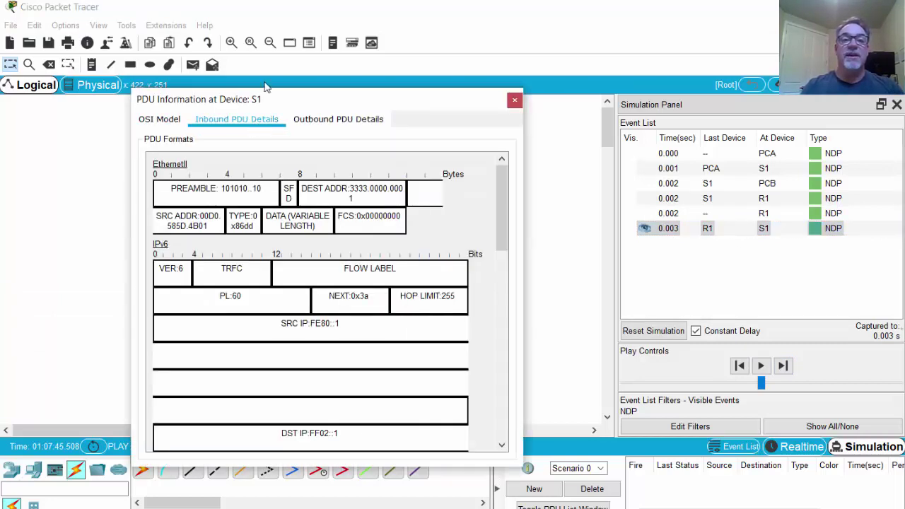
left_click_drag(272, 99, 240, 37)
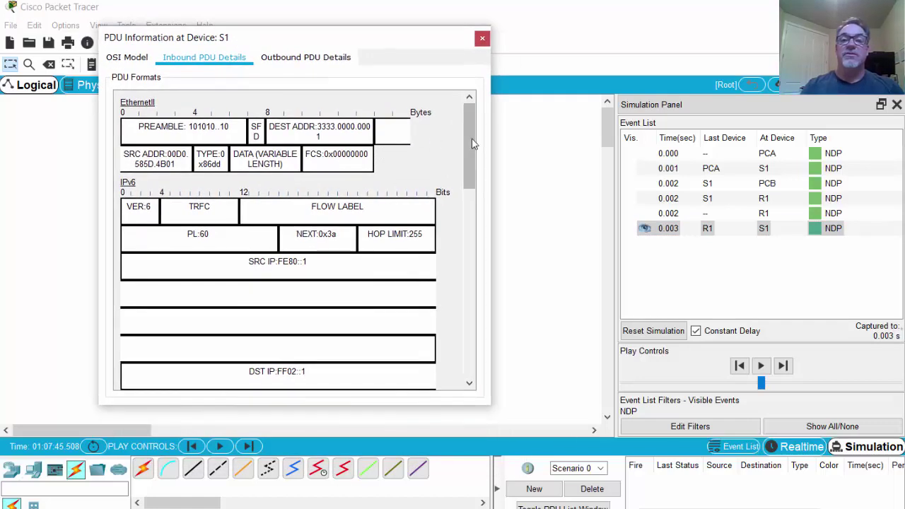
left_click_drag(469, 141, 470, 167)
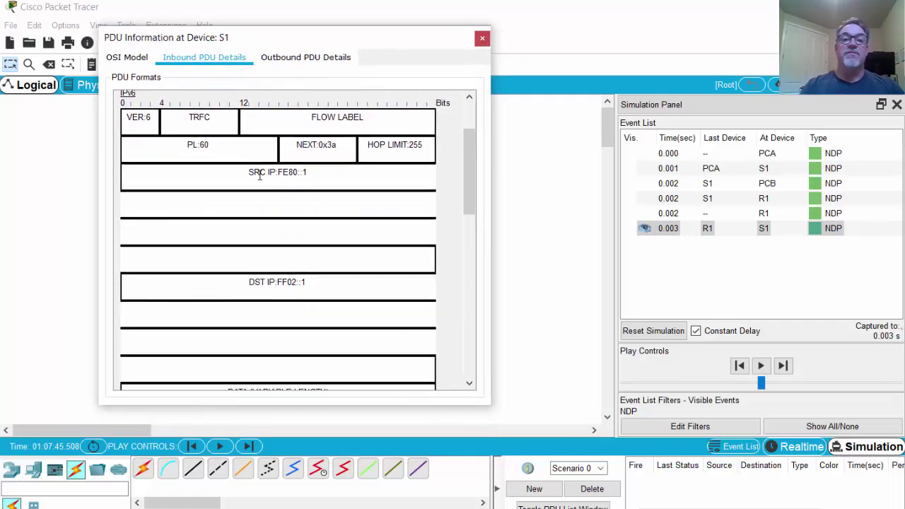
left_click_drag(279, 172, 314, 172)
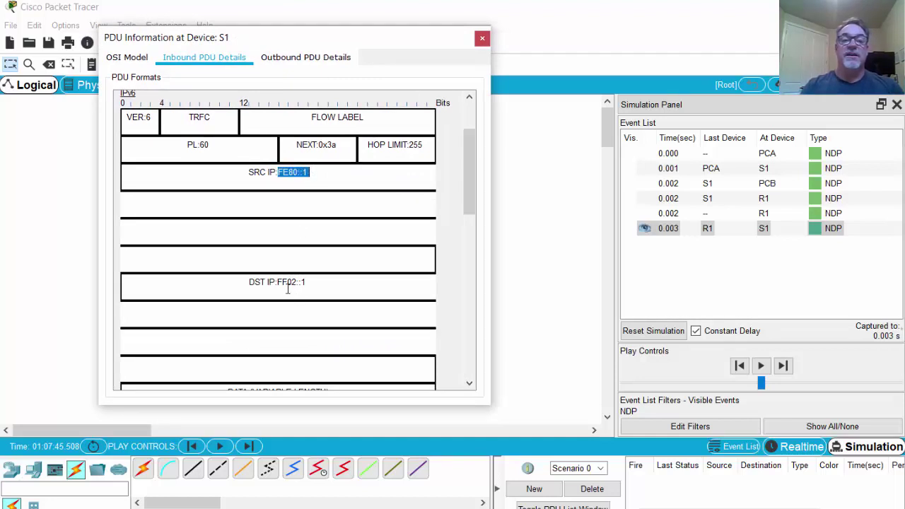
left_click_drag(278, 282, 318, 282)
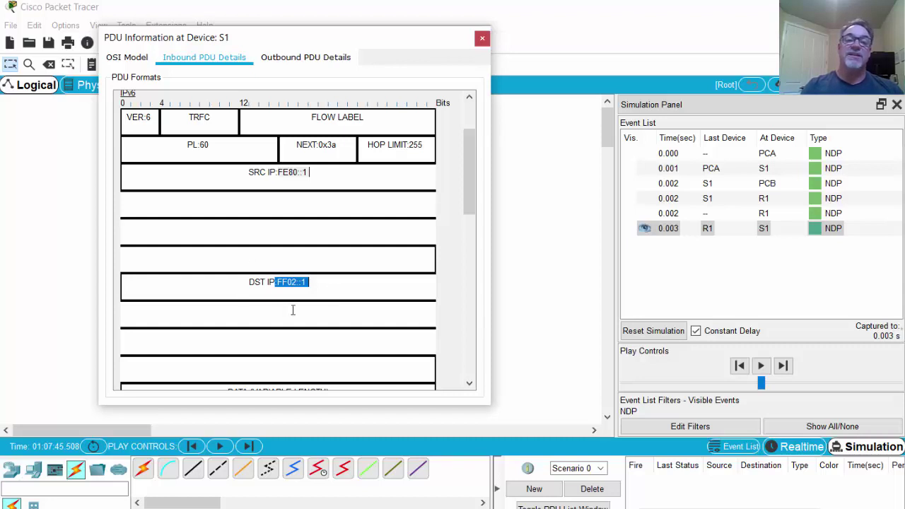
Check the Router Advertisement type 0x86 and prefix 2001:DB8:ACAD:1::/64, then close the details
left_click_drag(465, 204, 422, 285)
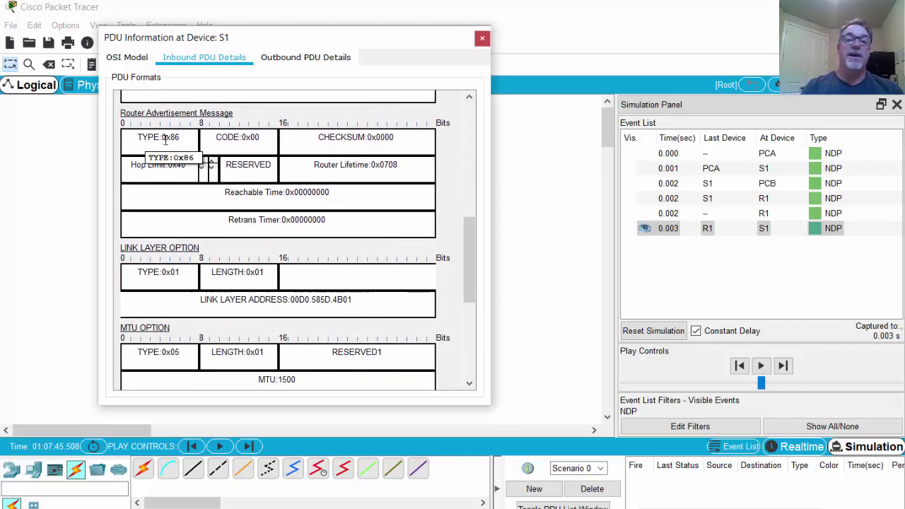
left_click_drag(166, 139, 184, 140)
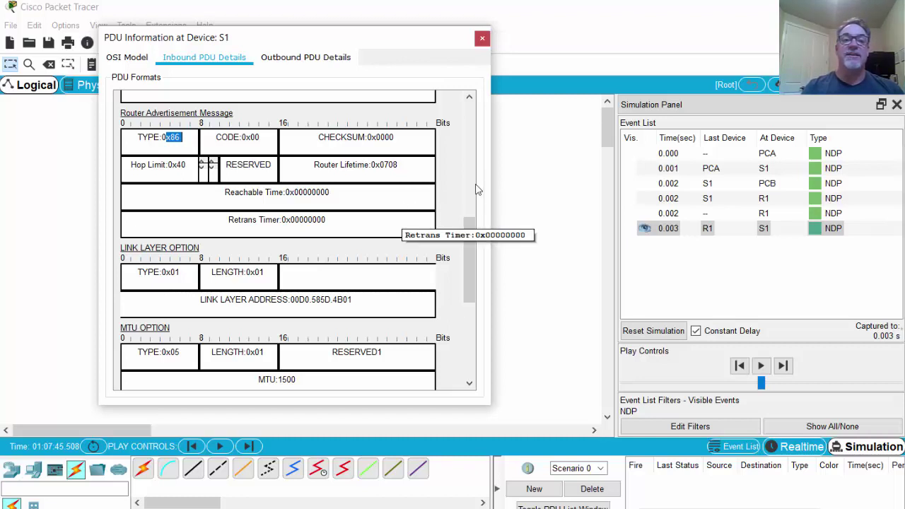
left_click_drag(469, 242, 377, 290)
left_click_drag(256, 281, 271, 283)
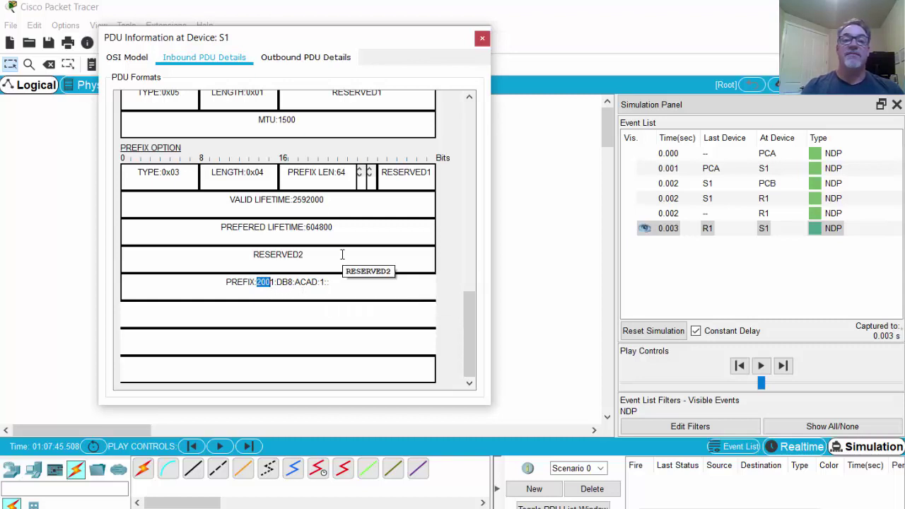
left_click_drag(336, 175, 346, 173)
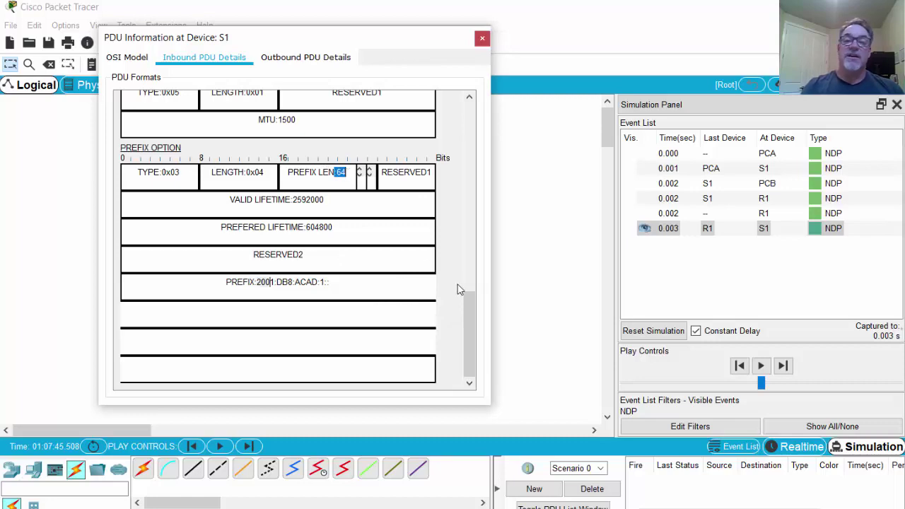
left_click_drag(465, 304, 493, 150)
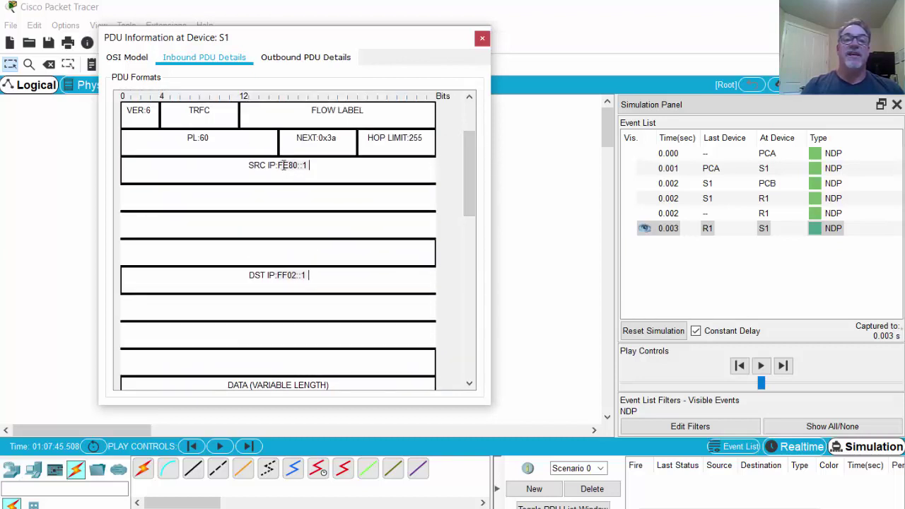
left_click(481, 40)
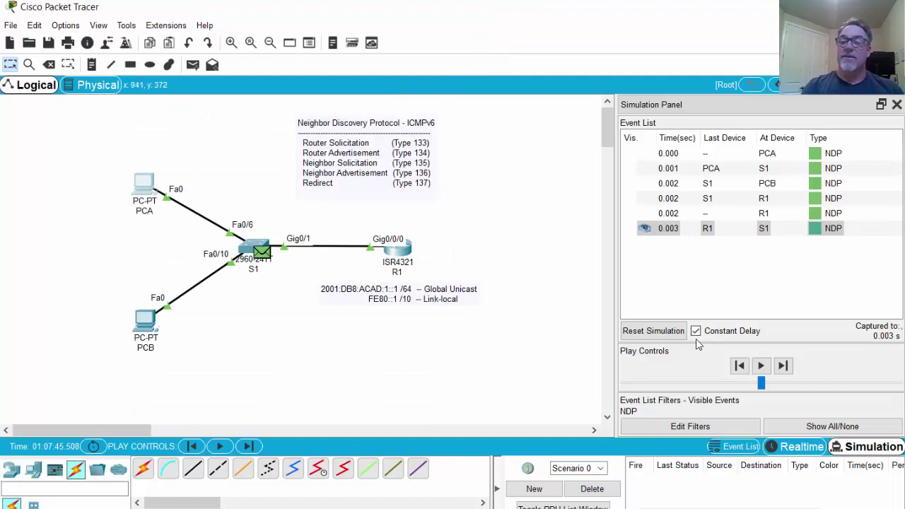
Forward the advertisement and verify PCA got 2001:DB8:ACAD:1:201:96FF:FE05:69E4/64 with gateway FE80::1
left_click(783, 366)
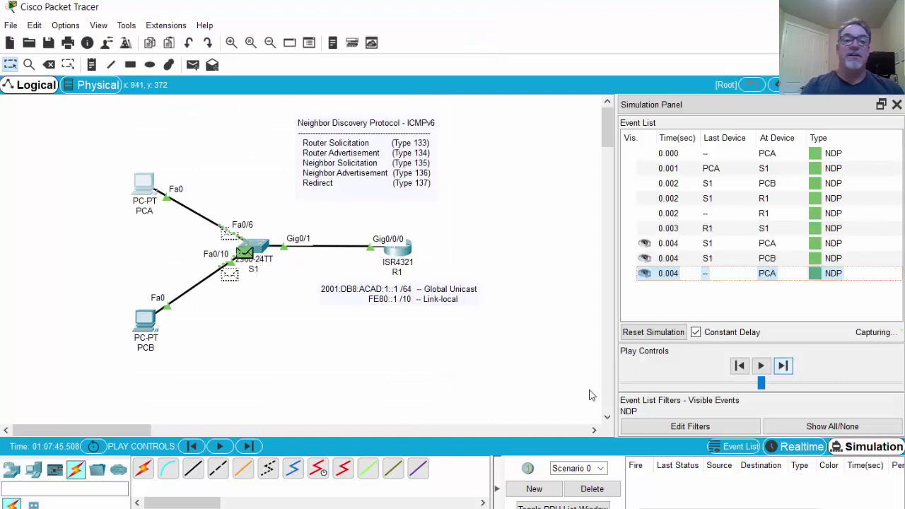
left_click(139, 190)
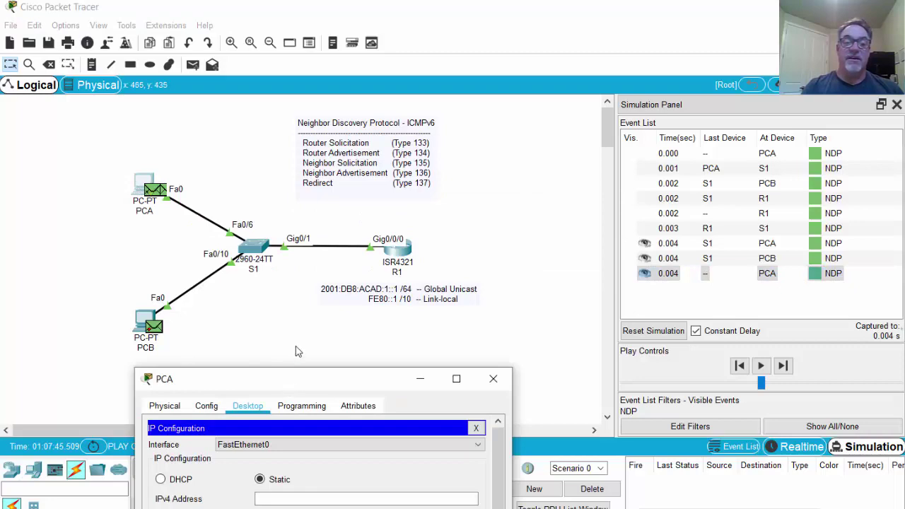
left_click_drag(296, 379, 291, 101)
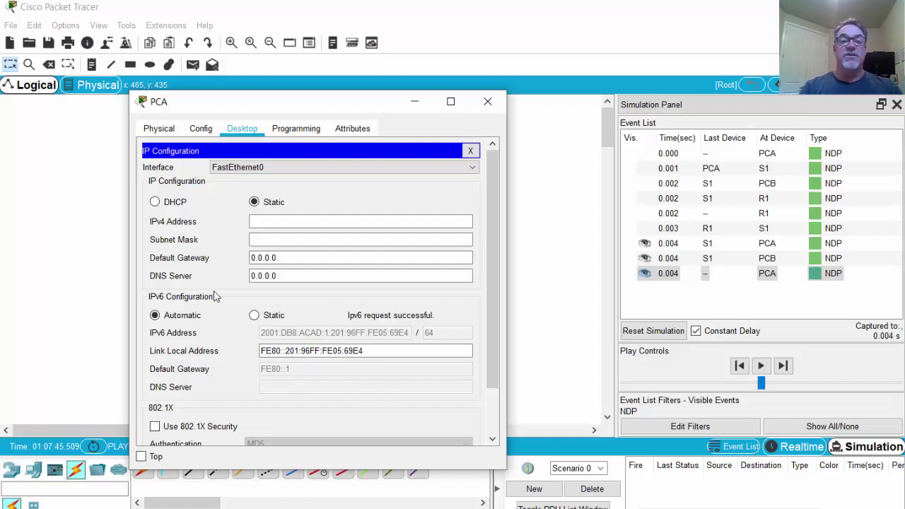
left_click(487, 104)
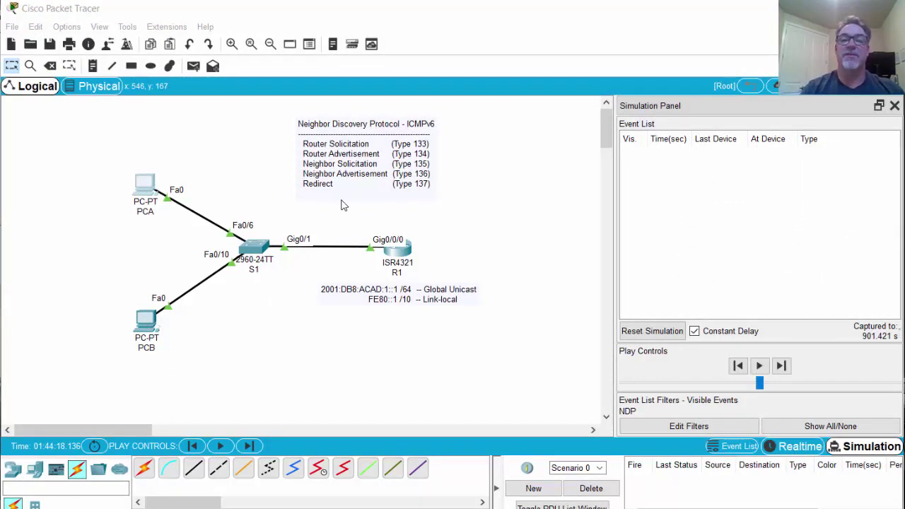
In R1's CLI, run enable, conf t, then no ipv6 unicast-routing
left_click(396, 259)
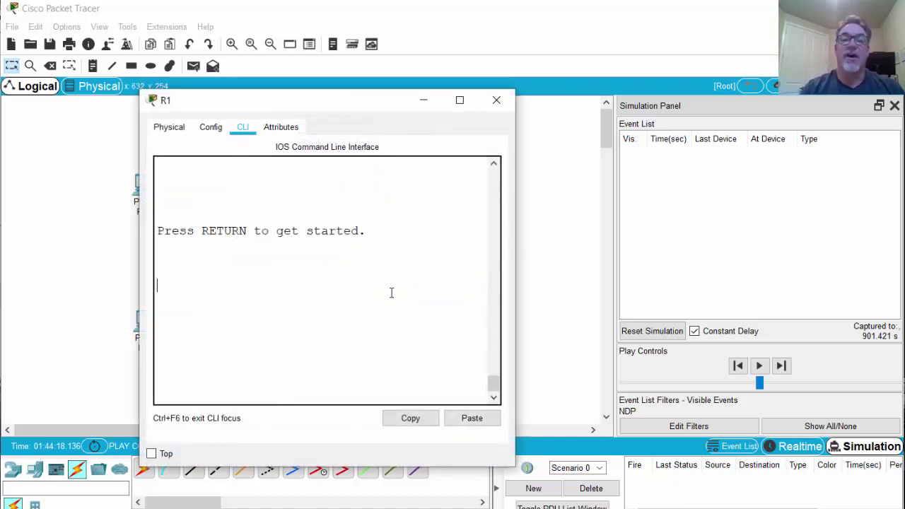
key("Return")
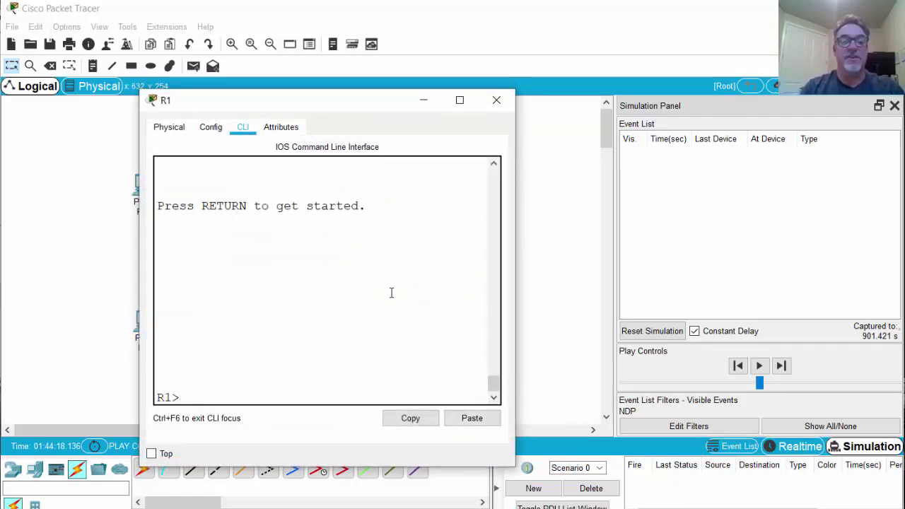
type("enable")
key("Return")
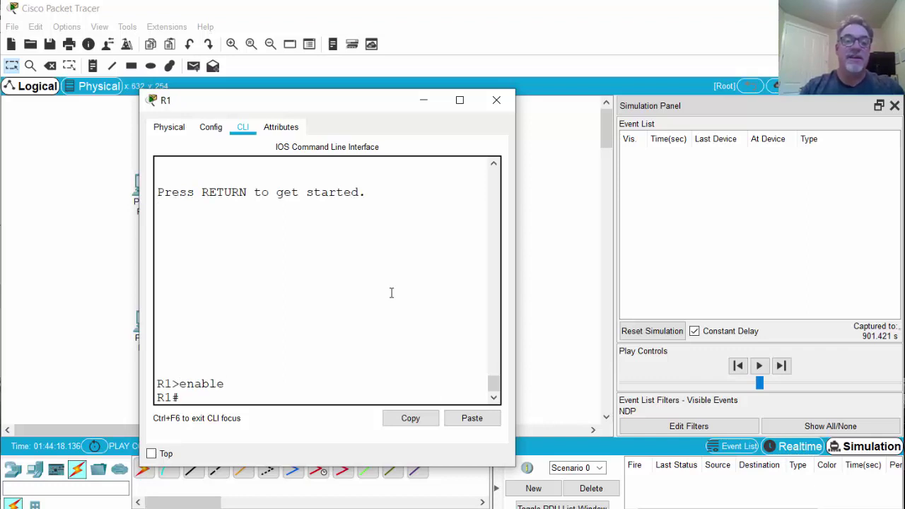
type("enable")
key("BackSpace")
key("BackSpace")
key("BackSpace")
key("BackSpace")
key("BackSpace")
key("BackSpace")
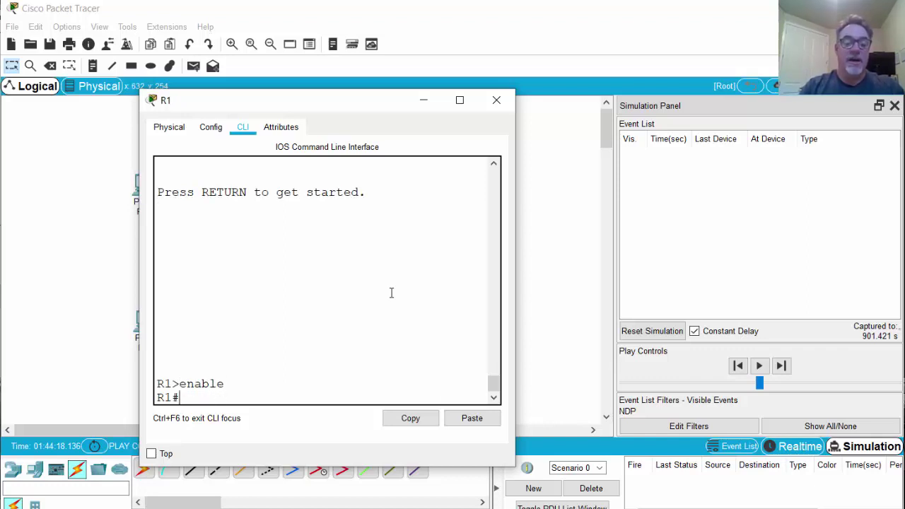
type("conf ")
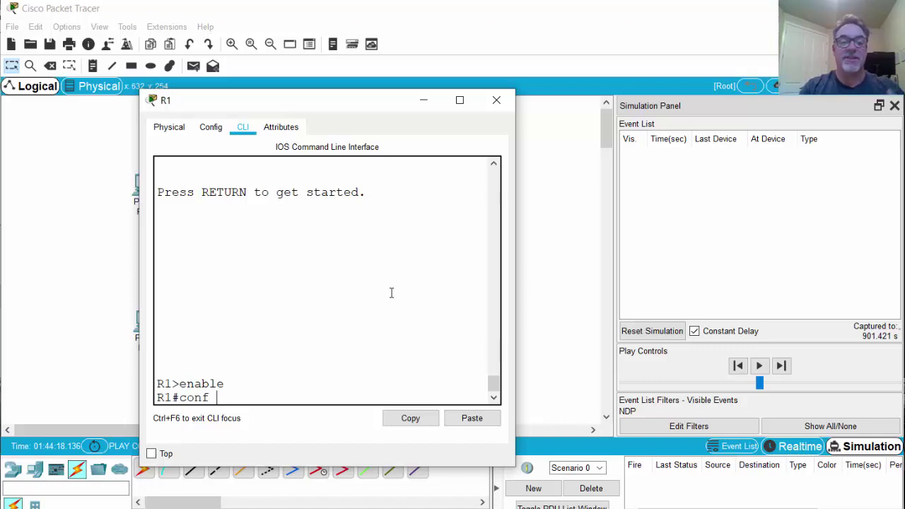
type("t")
key("Return")
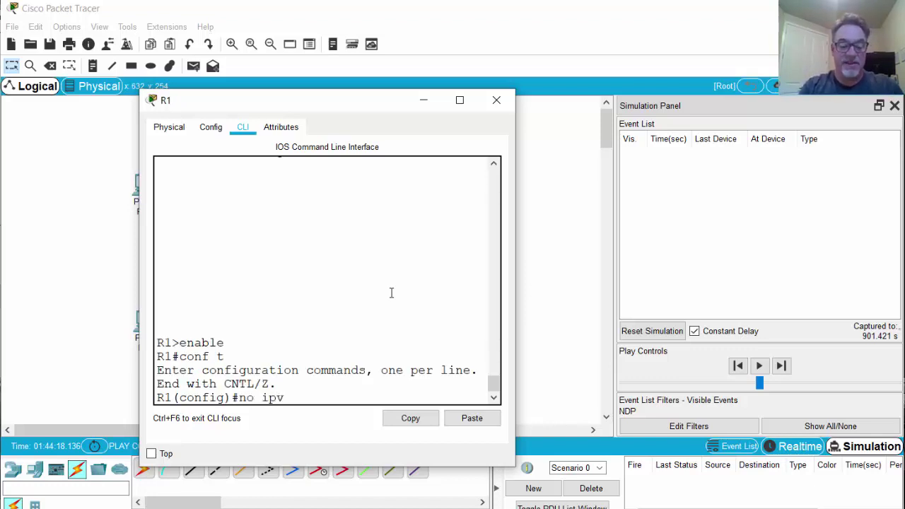
type("no ipv6 uni")
key("Tab")
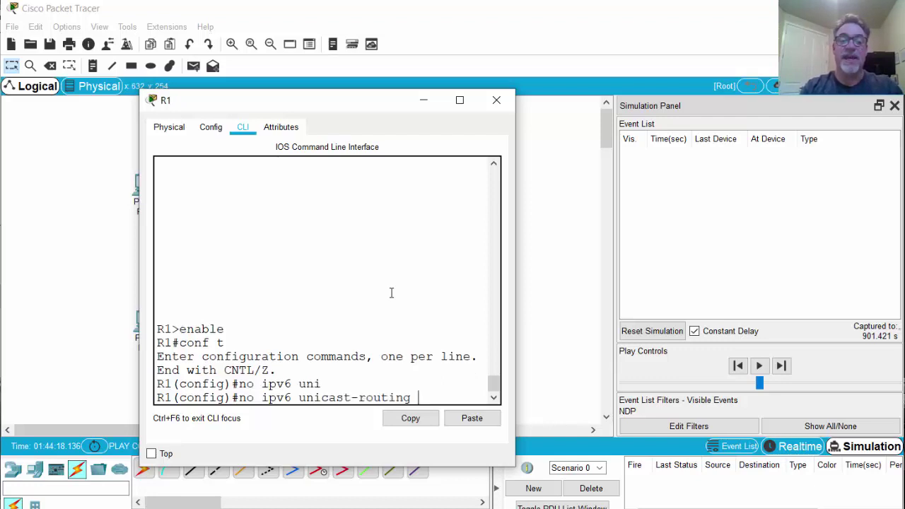
key("Return")
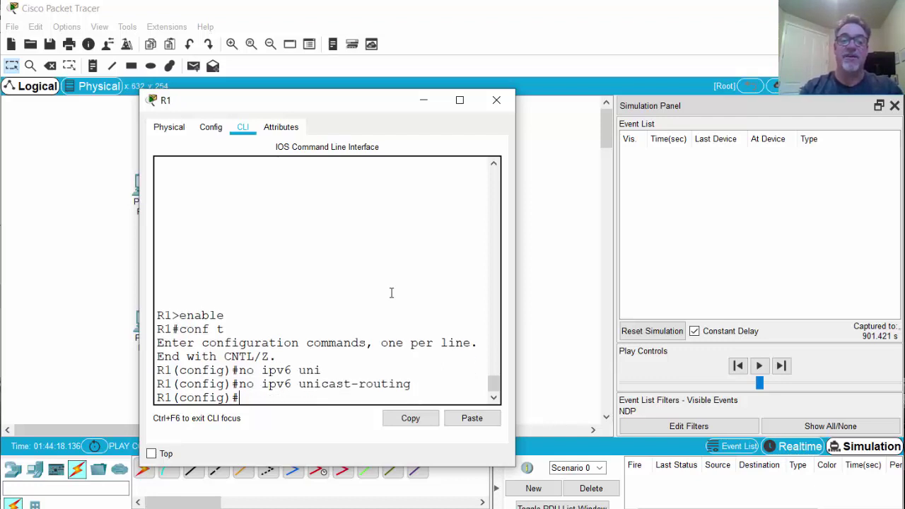
left_click(497, 100)
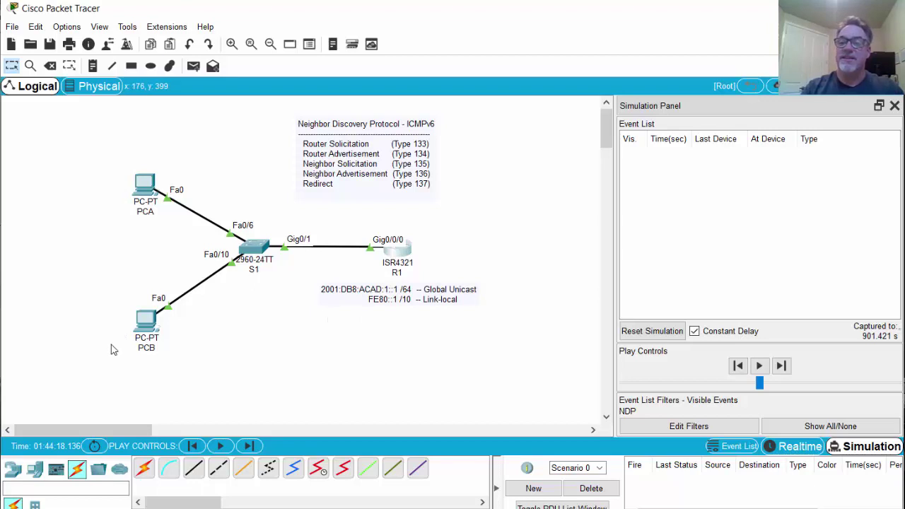
left_click(689, 427)
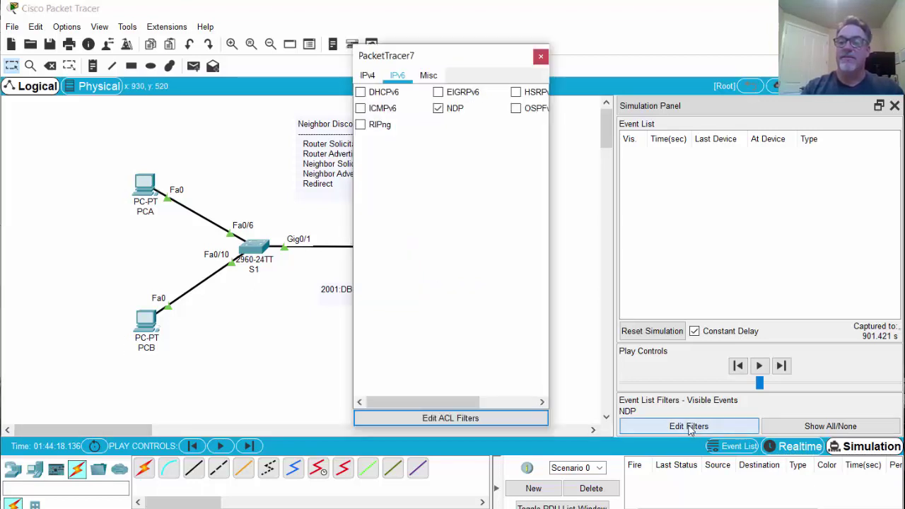
left_click(360, 109)
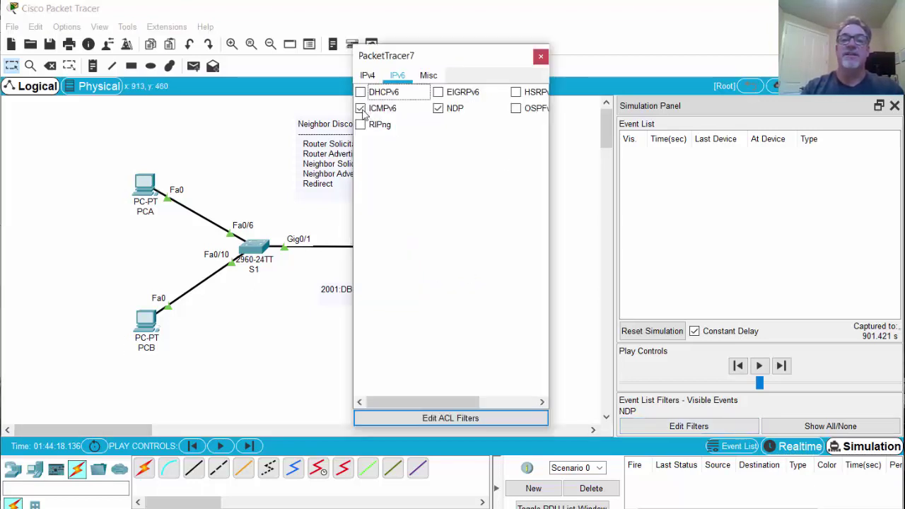
left_click(541, 56)
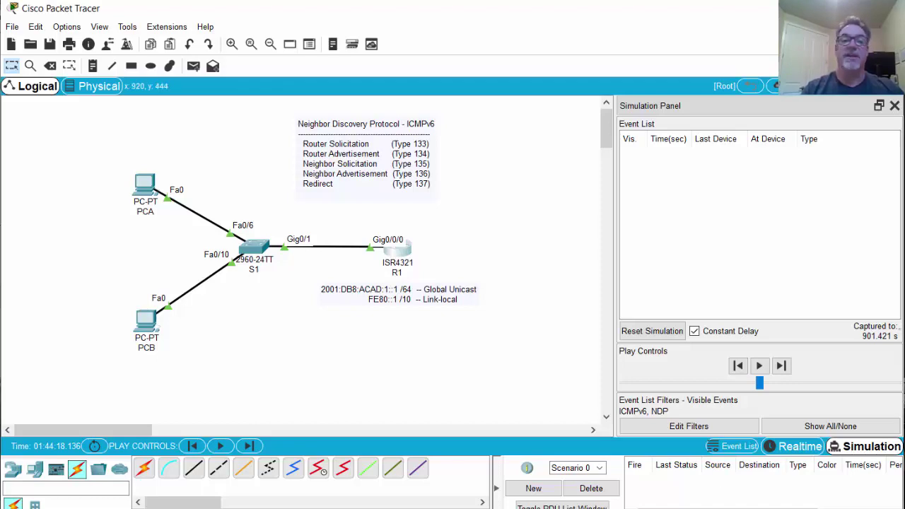
Check PCA's static IPv6 address 2001:DB8:ACAD:1::A/64 and gateway FE80::1
left_click(149, 190)
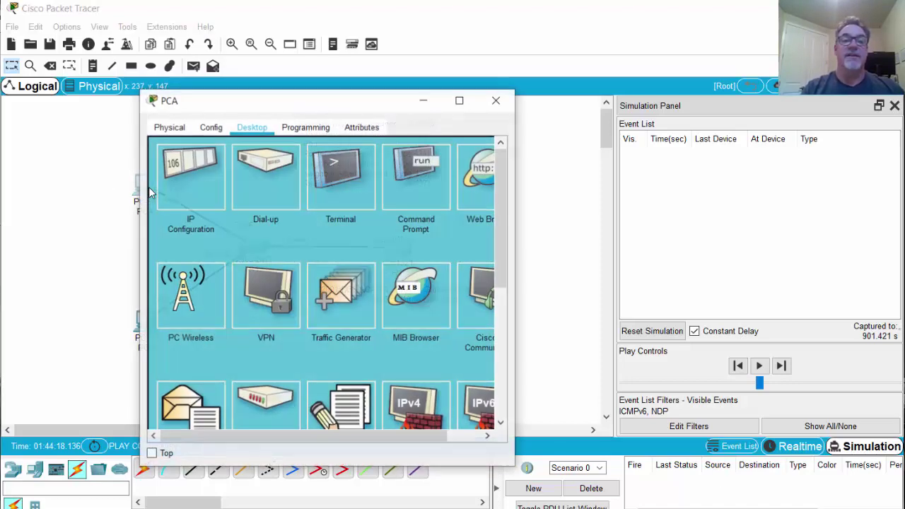
left_click(197, 169)
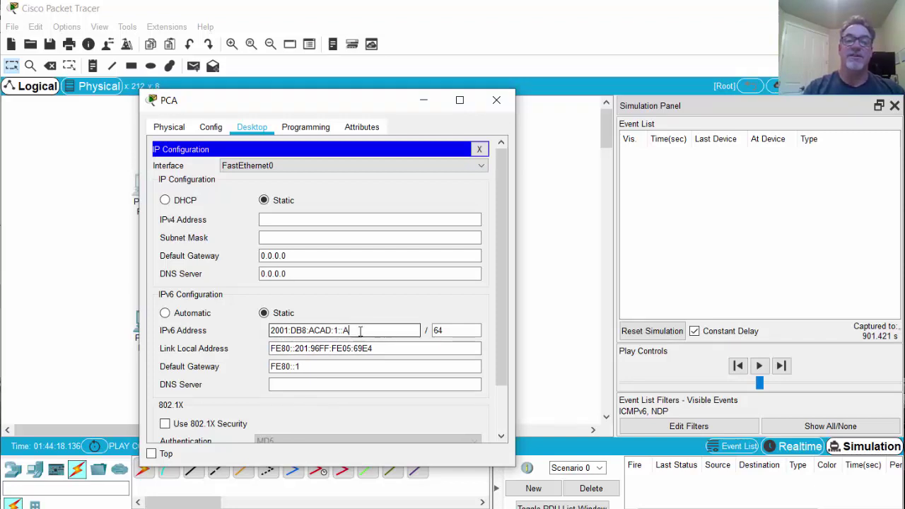
left_click_drag(360, 331, 259, 329)
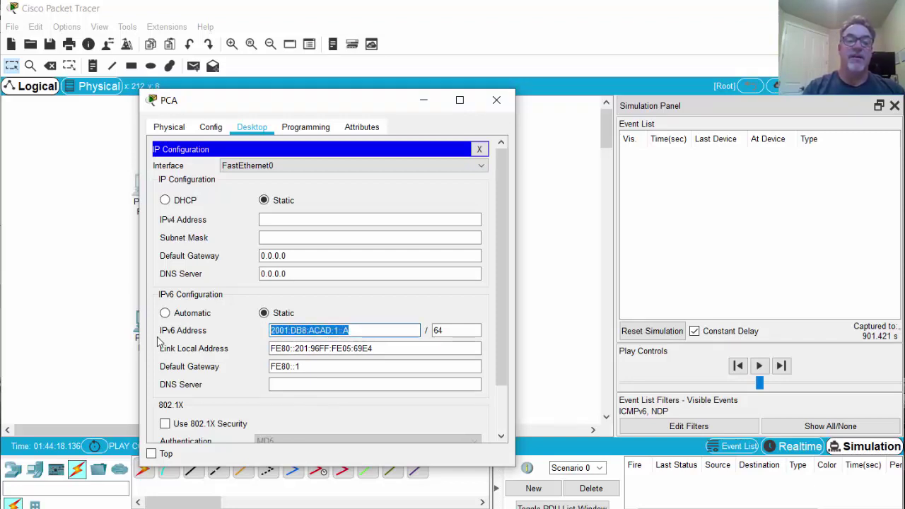
left_click(346, 331)
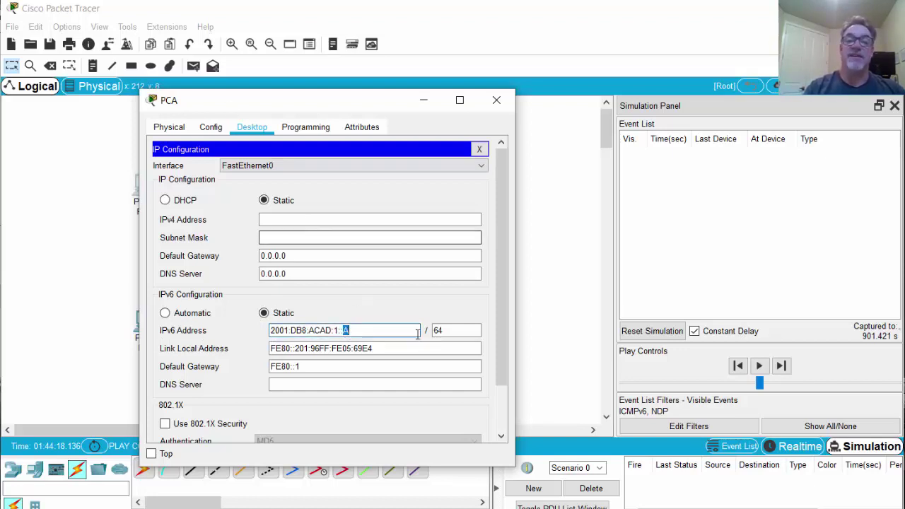
left_click(446, 330)
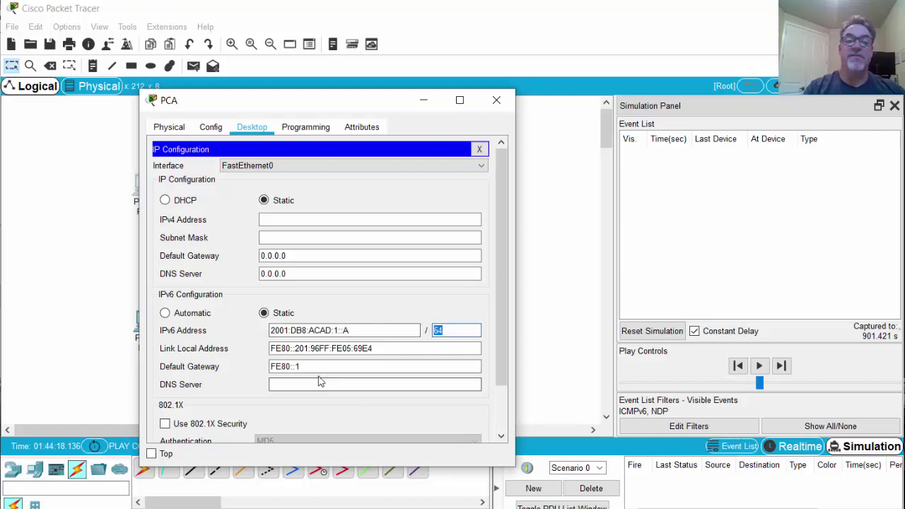
left_click_drag(303, 366, 249, 367)
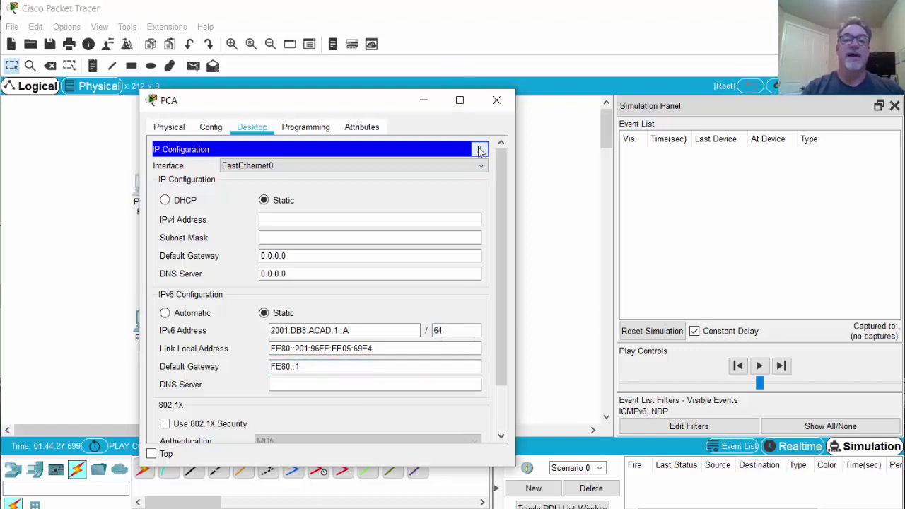
left_click(479, 149)
left_click(497, 100)
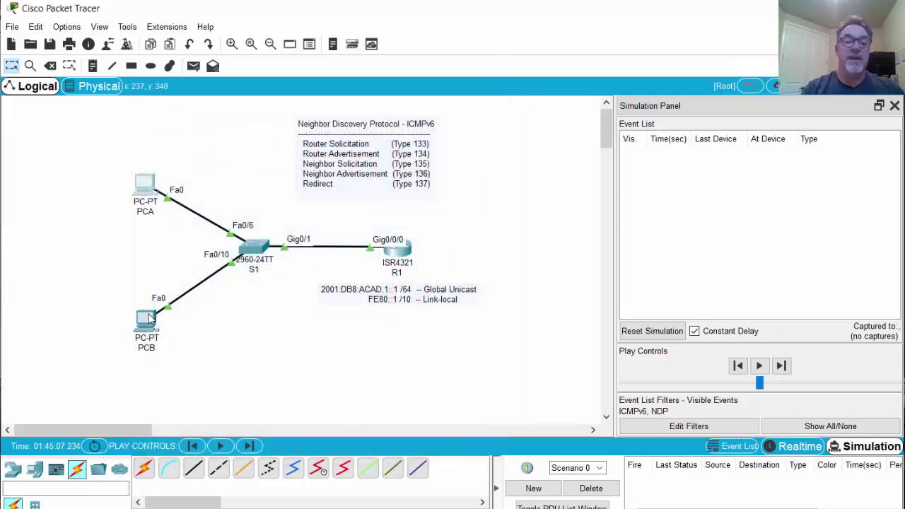
Check PCB's static IPv6 address 2001:DB8:ACAD:1::B/64, link-local address, and gateway FE80::1
left_click(144, 322)
left_click(188, 189)
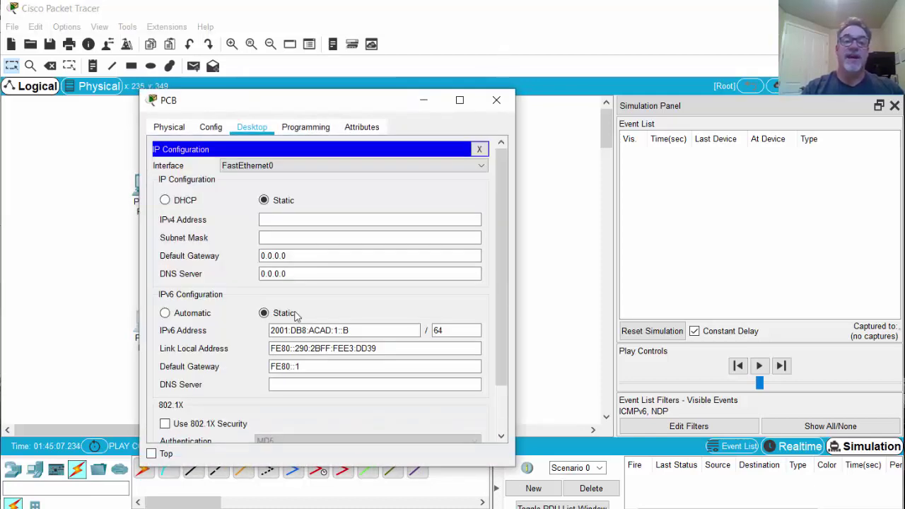
left_click(270, 348)
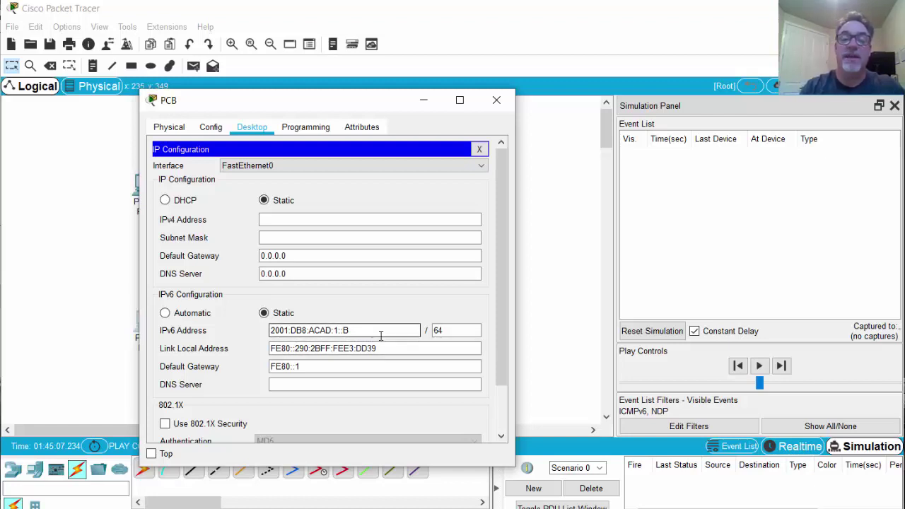
double_click(436, 330)
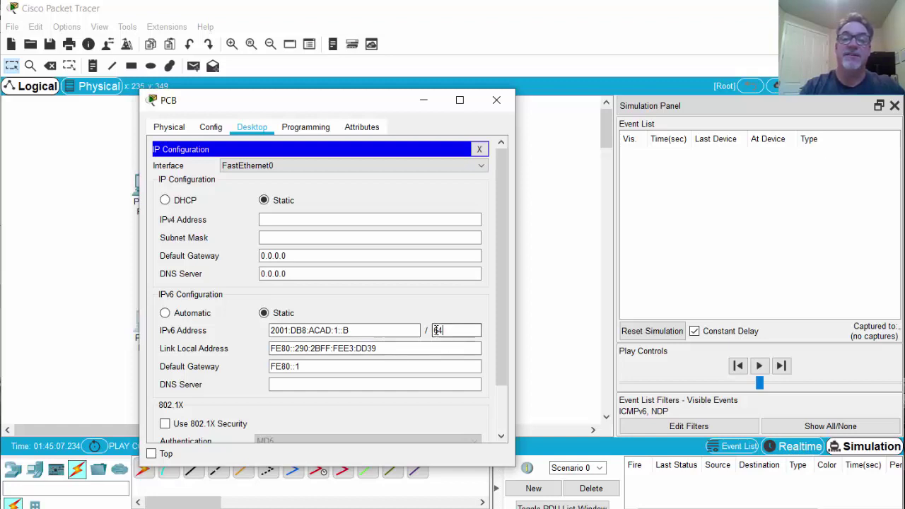
left_click_drag(299, 366, 248, 366)
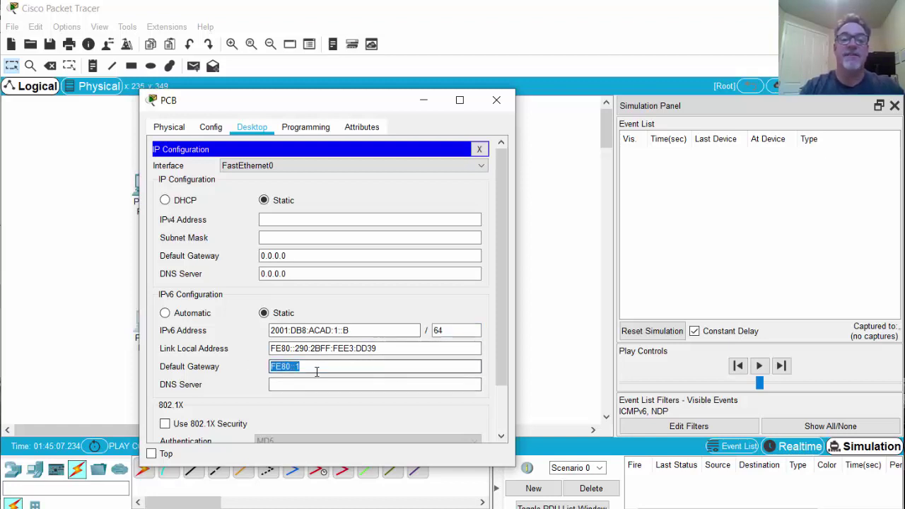
left_click(479, 149)
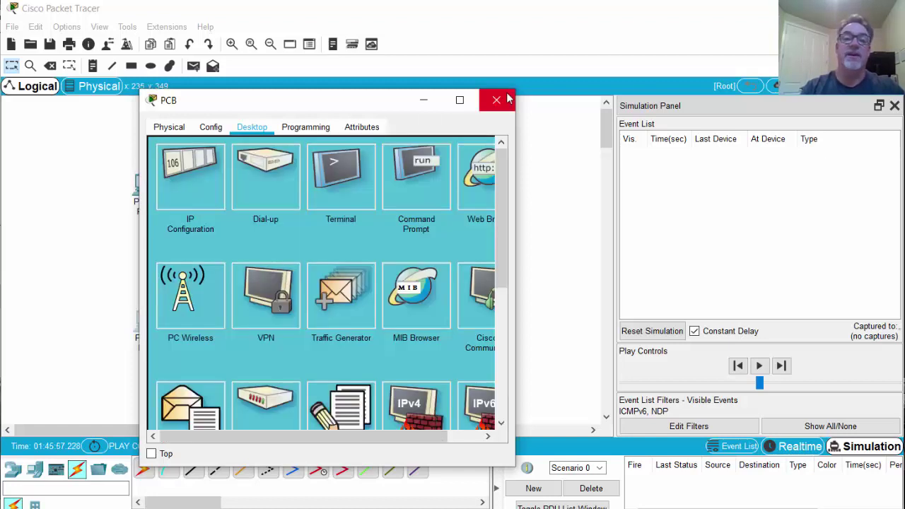
left_click(507, 99)
Return to PCA's device window and its IP Configuration screen
left_click(145, 189)
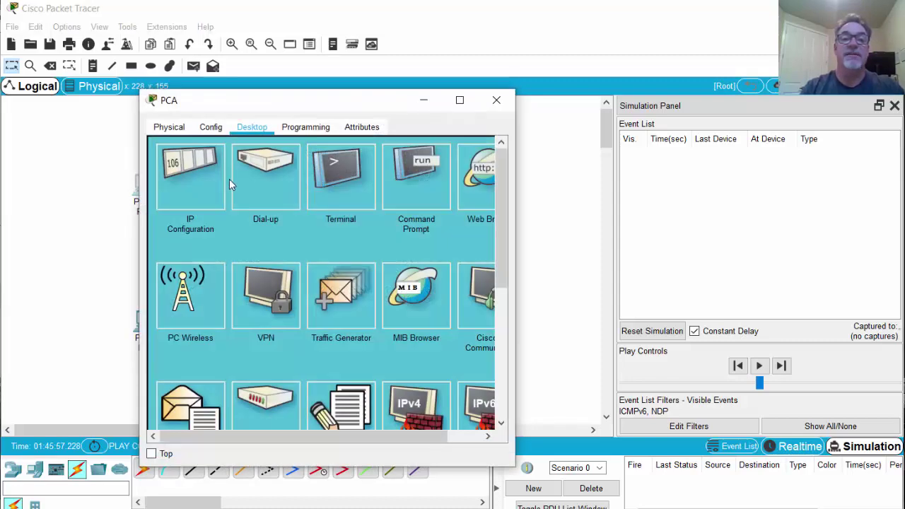
left_click(167, 179)
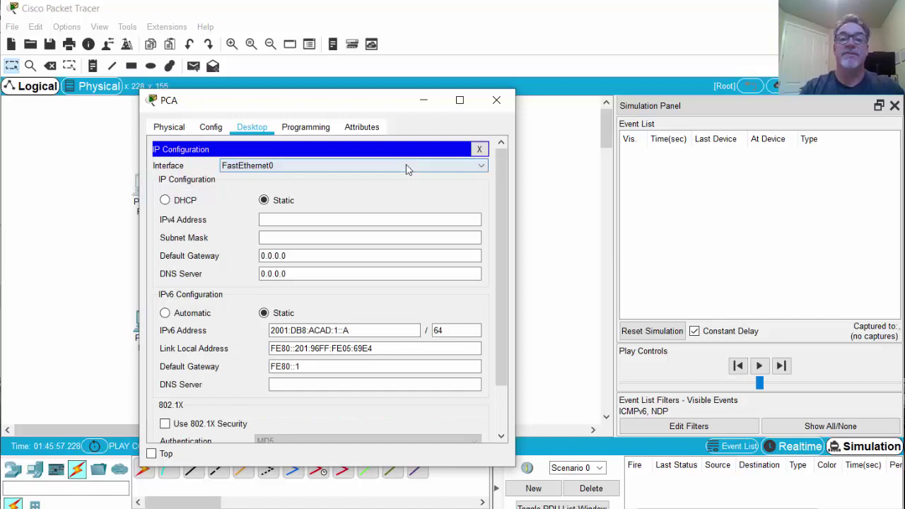
left_click(479, 149)
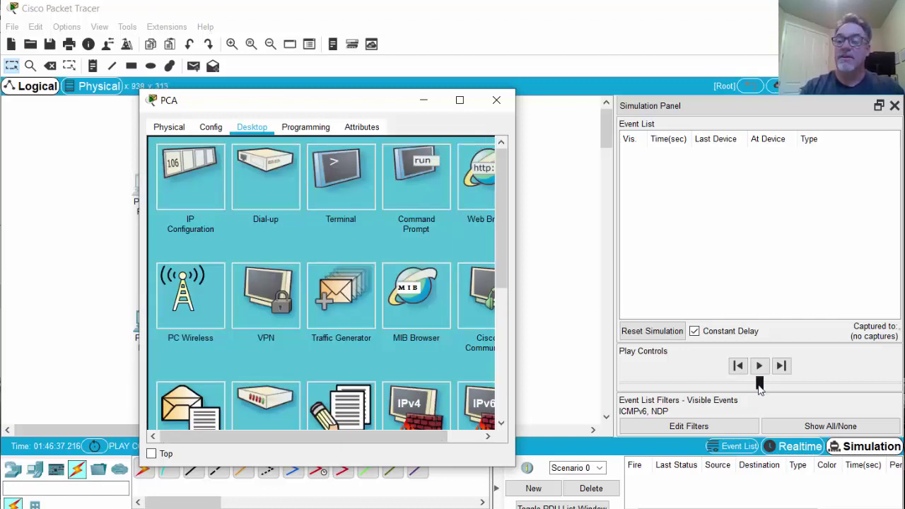
From PCA's command prompt, ping 2001:db8:acad:1::b and move the window aside
left_click(405, 171)
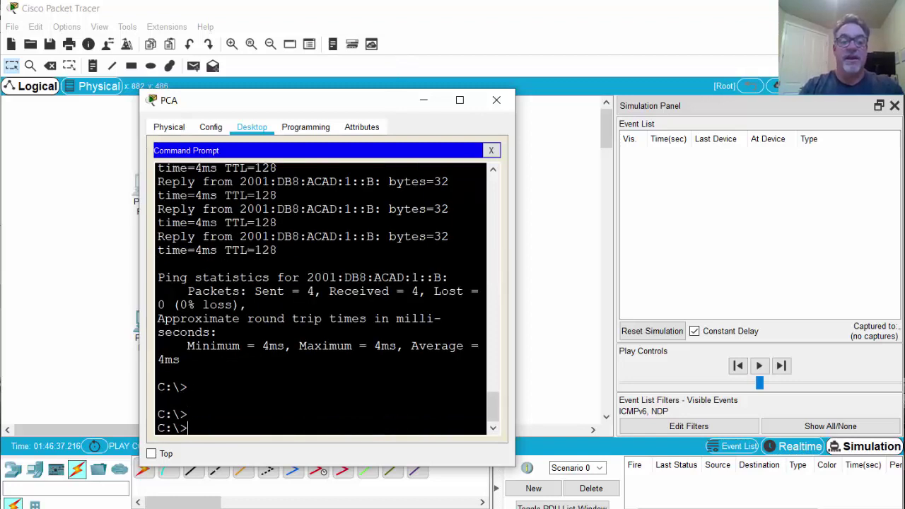
type("pi")
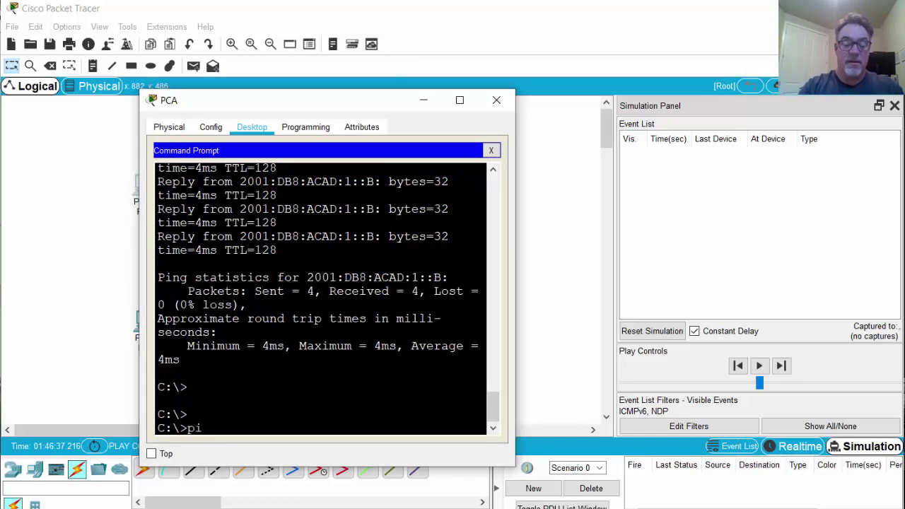
type("ng 2001:db8:acad:1::b")
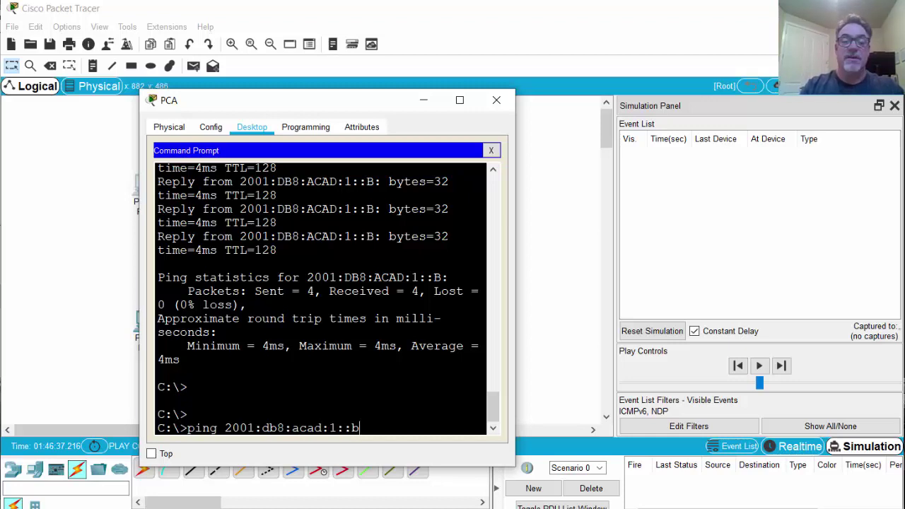
key("Return")
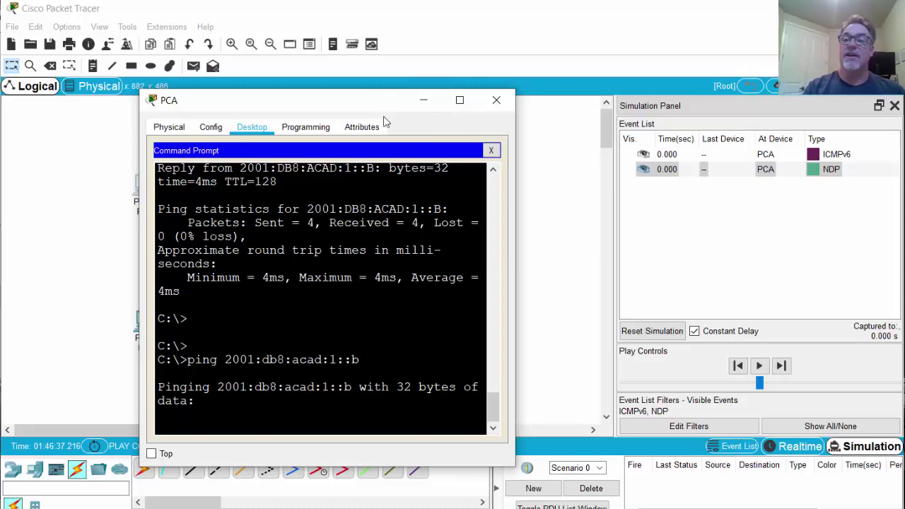
left_click_drag(385, 109, 399, 449)
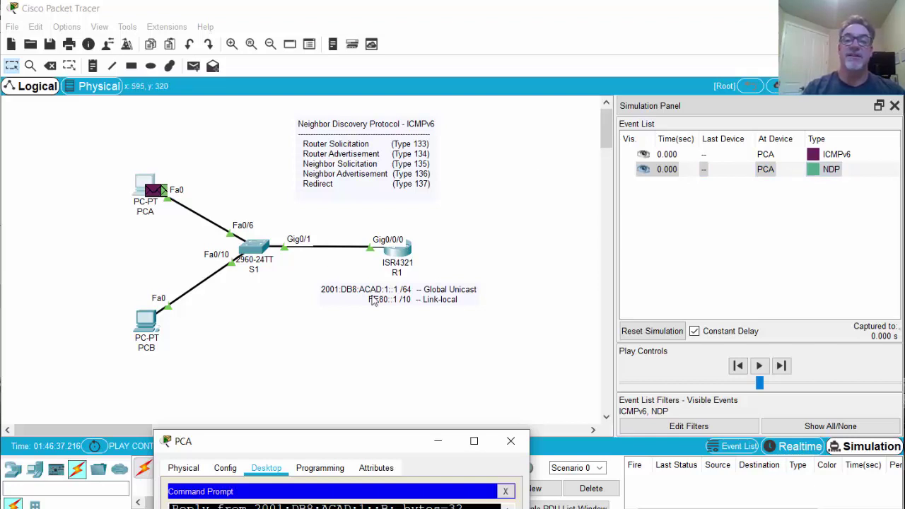
Step the packet to S1 and read its Neighbor Solicitation: type 0x87, target 2001:DB8:ACAD:1::B
left_click(782, 366)
left_click(782, 366)
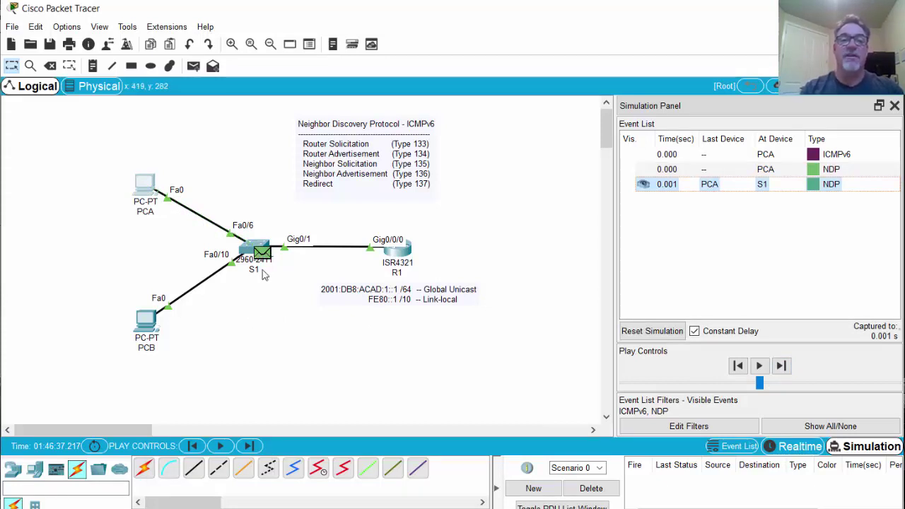
left_click(258, 253)
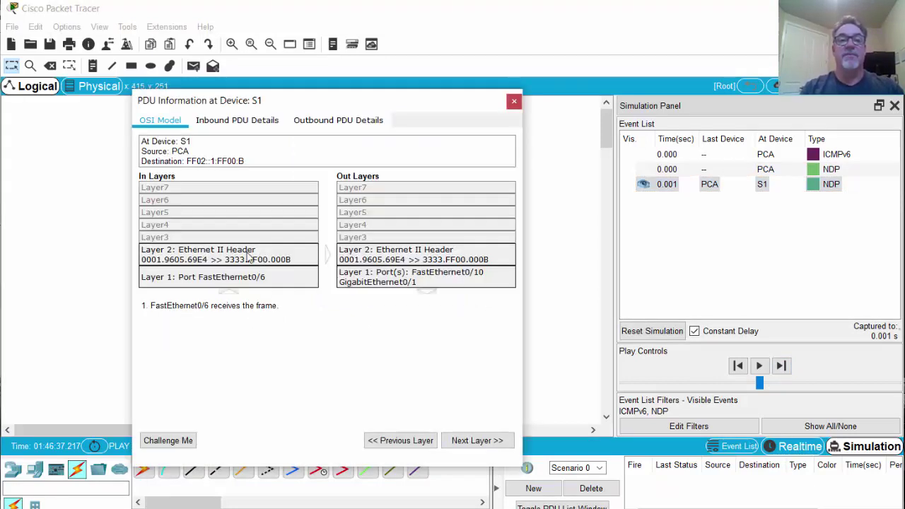
left_click(237, 121)
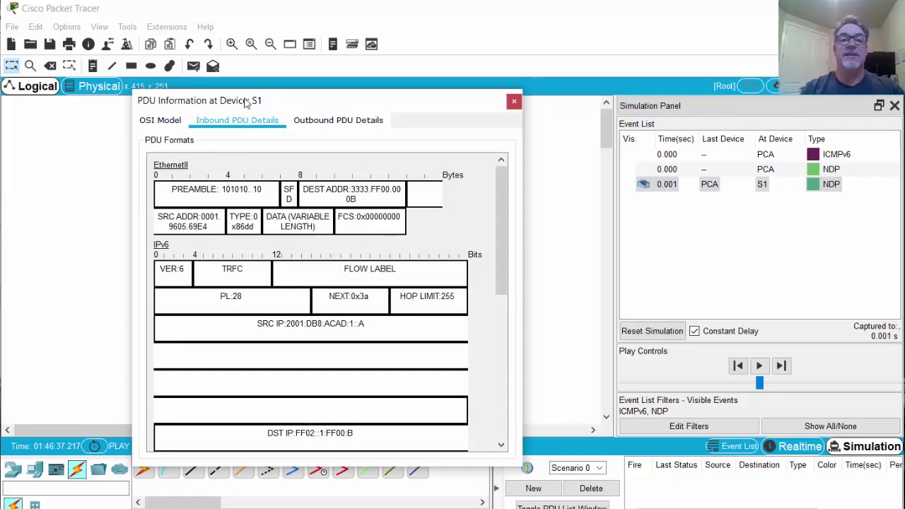
left_click_drag(278, 104, 257, 56)
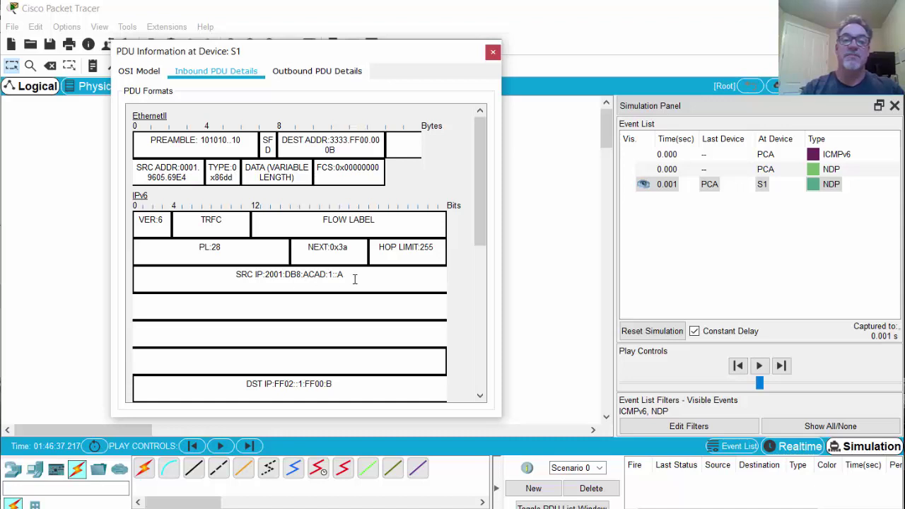
left_click_drag(480, 220, 485, 306)
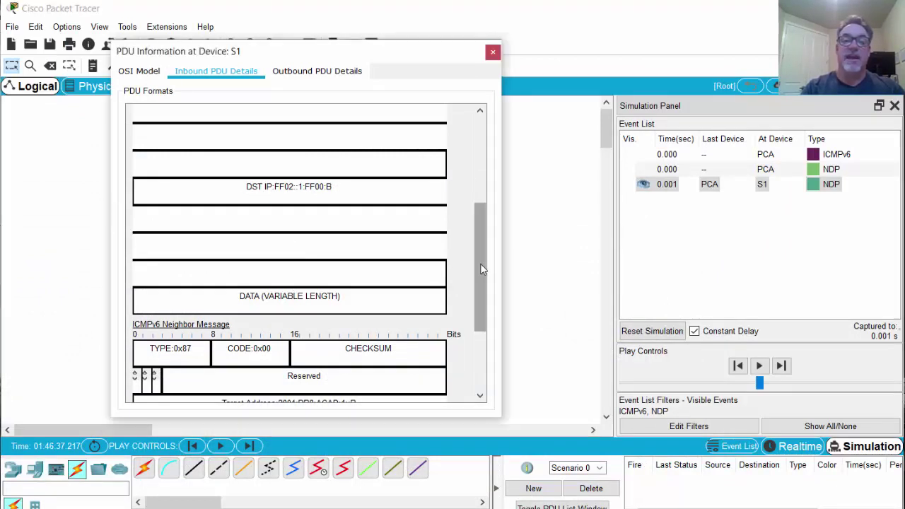
left_click_drag(480, 263, 475, 336)
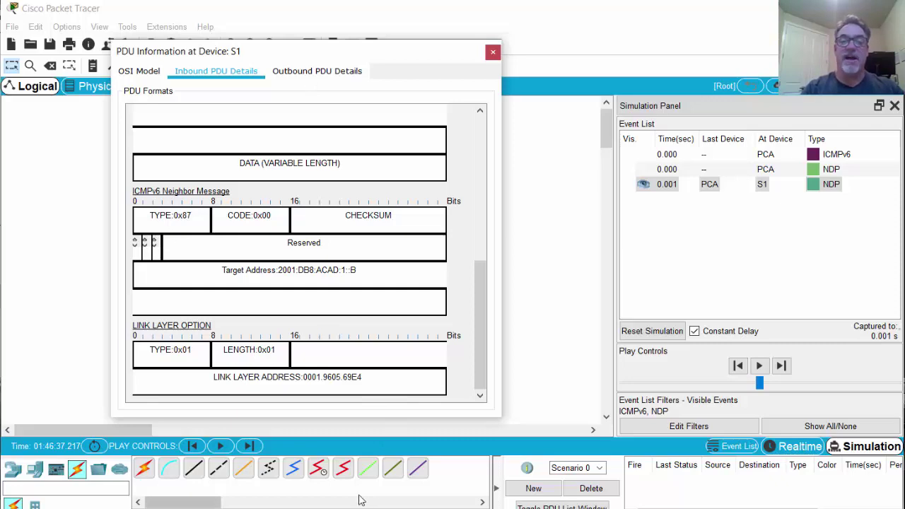
left_click_drag(444, 51, 487, 309)
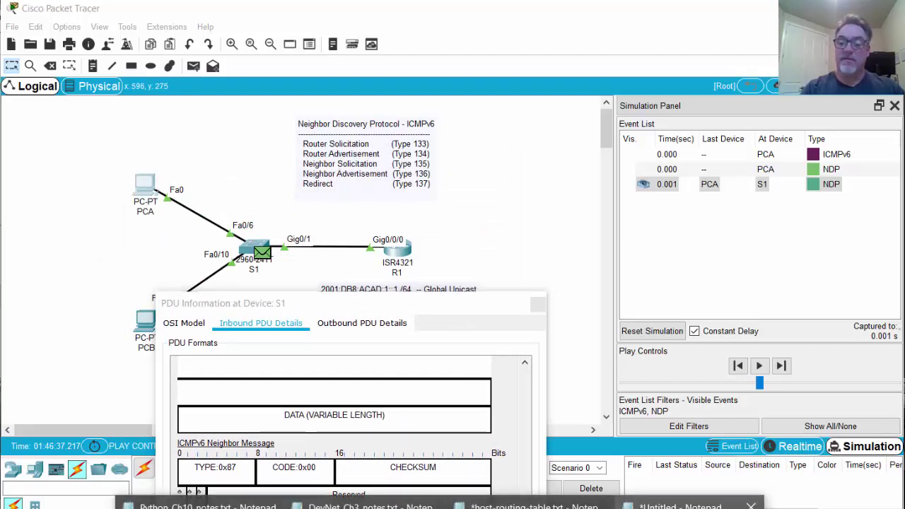
Confirm in the notes that 0x87 equals decimal 135, then minimize Notepad
left_click(689, 502)
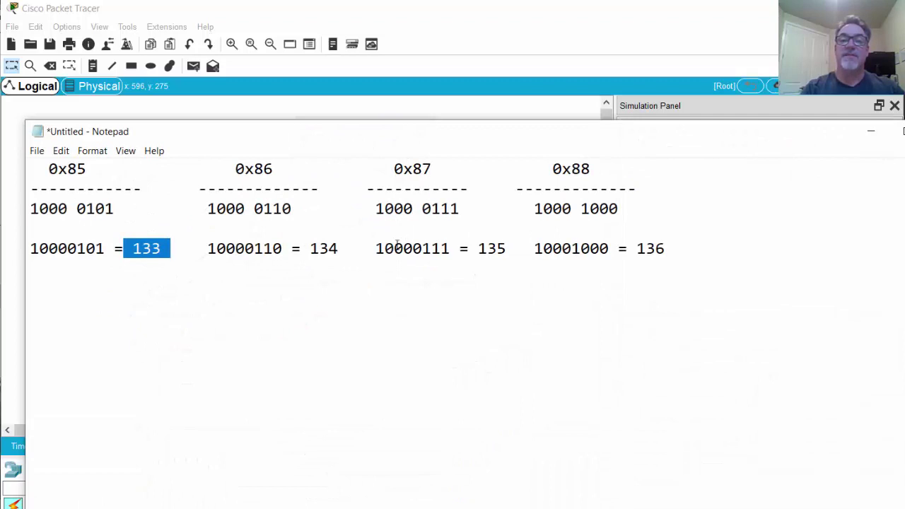
left_click_drag(414, 170, 433, 169)
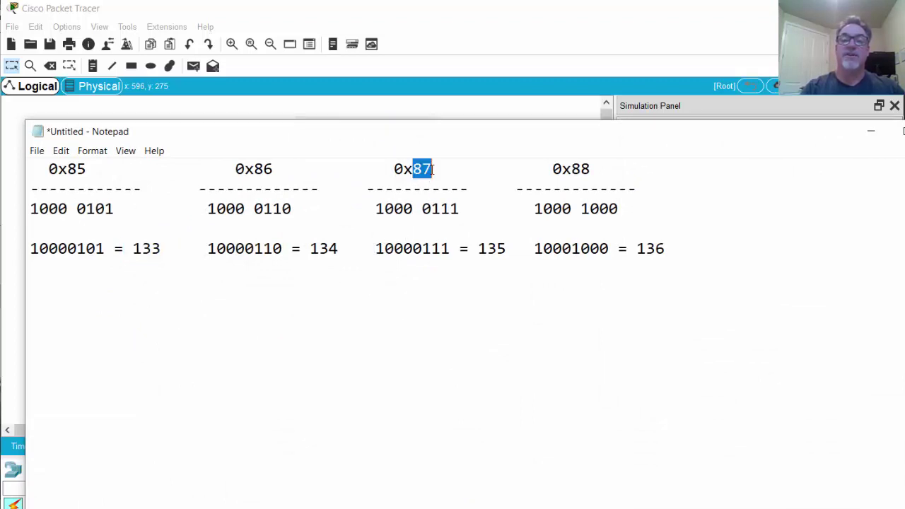
left_click_drag(478, 249, 512, 247)
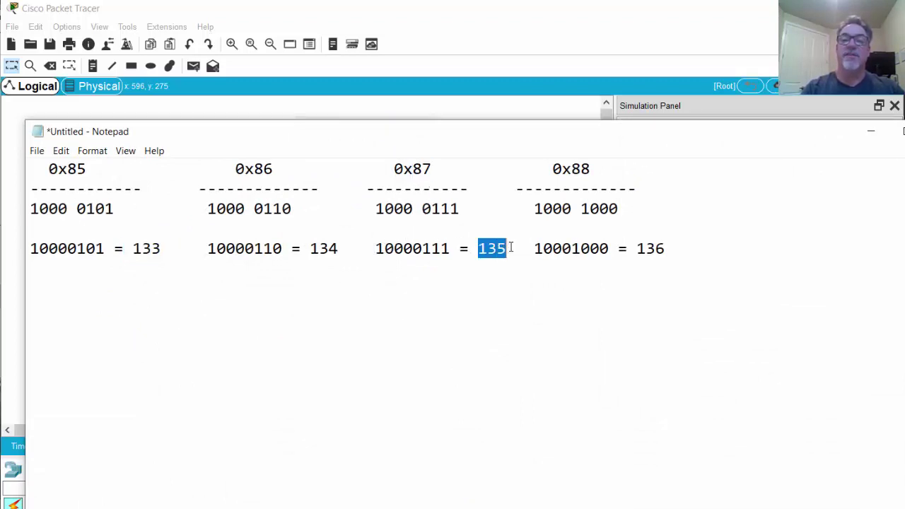
left_click(871, 132)
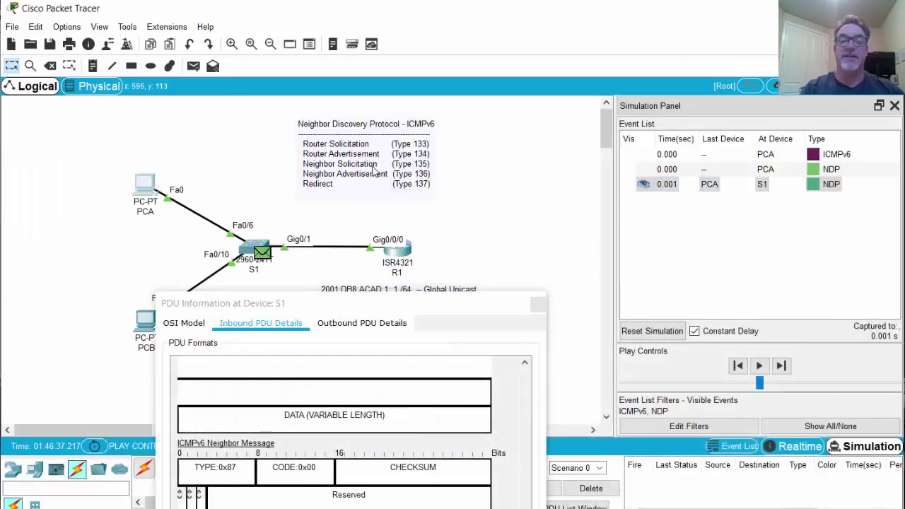
Close S1's packet details and forward the simulation twice, sending the solicitation to PCB and R1
left_click(366, 252)
left_click_drag(367, 303, 371, 119)
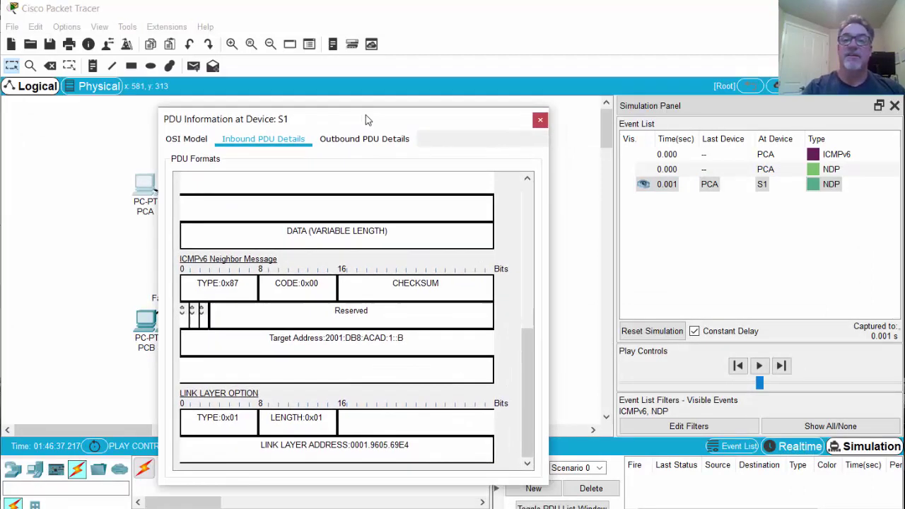
left_click(540, 119)
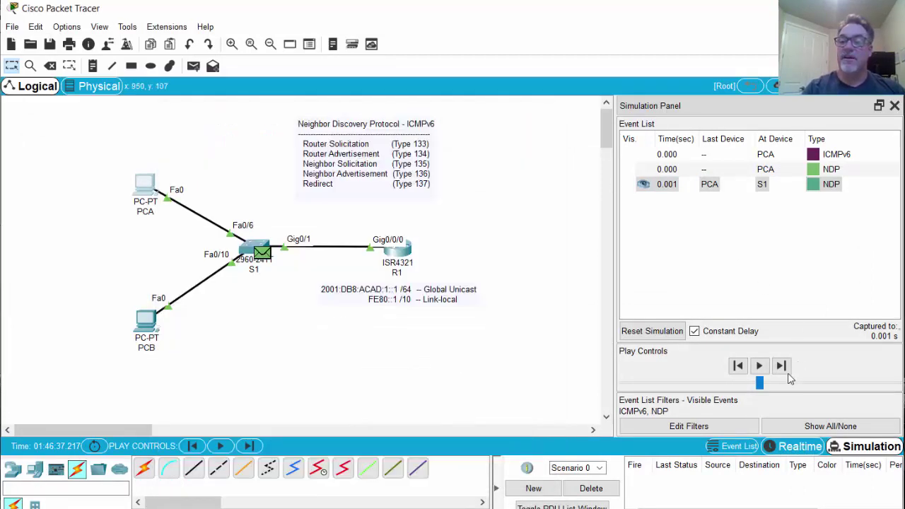
left_click(781, 365)
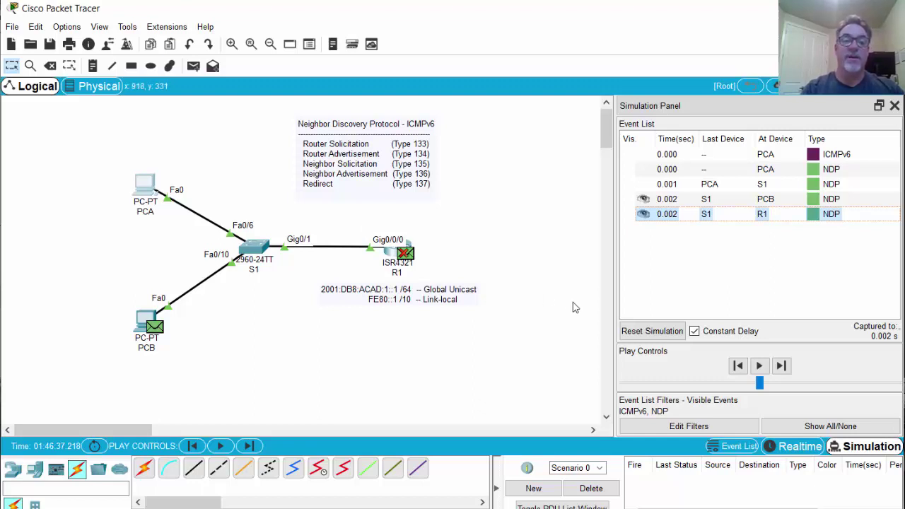
left_click(780, 366)
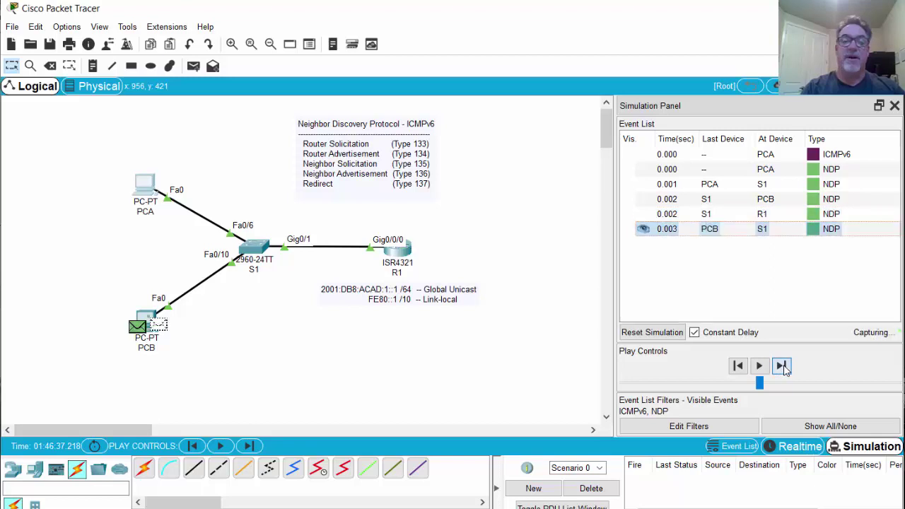
left_click(259, 259)
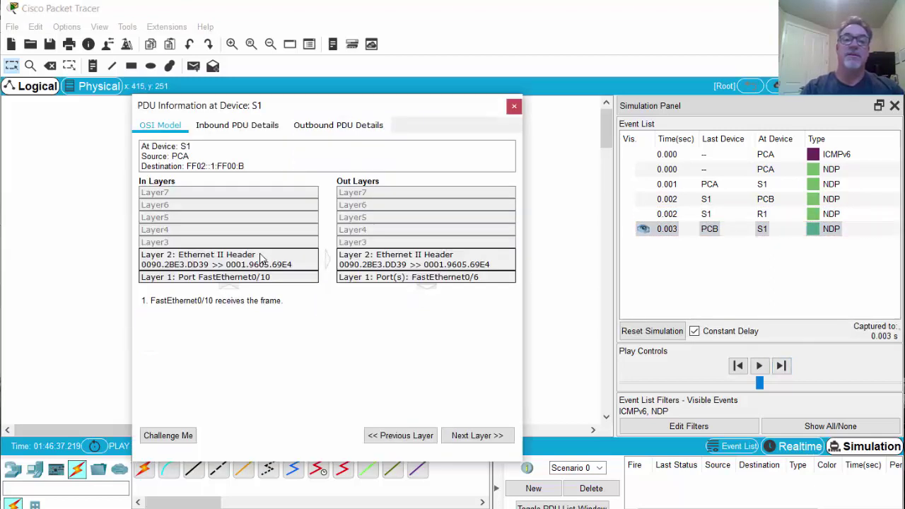
left_click(238, 130)
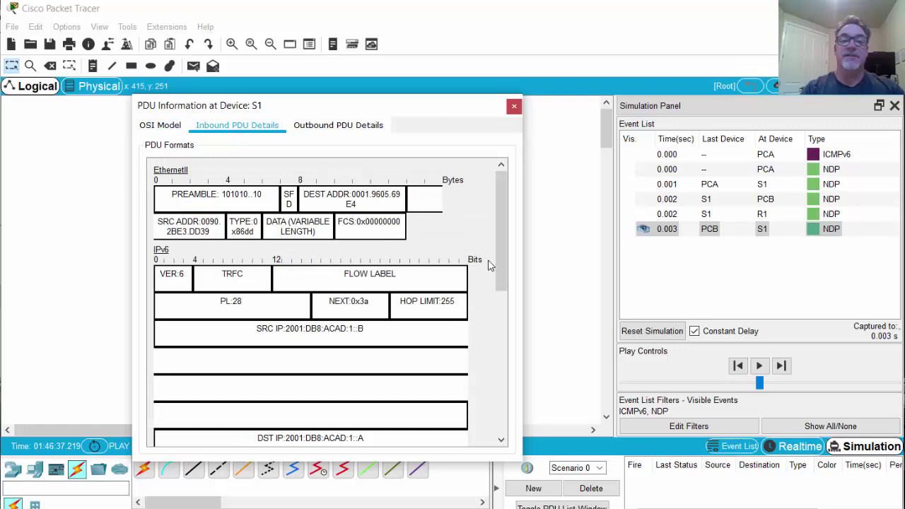
scroll(500, 255, "down", 2)
left_click_drag(500, 269, 500, 299)
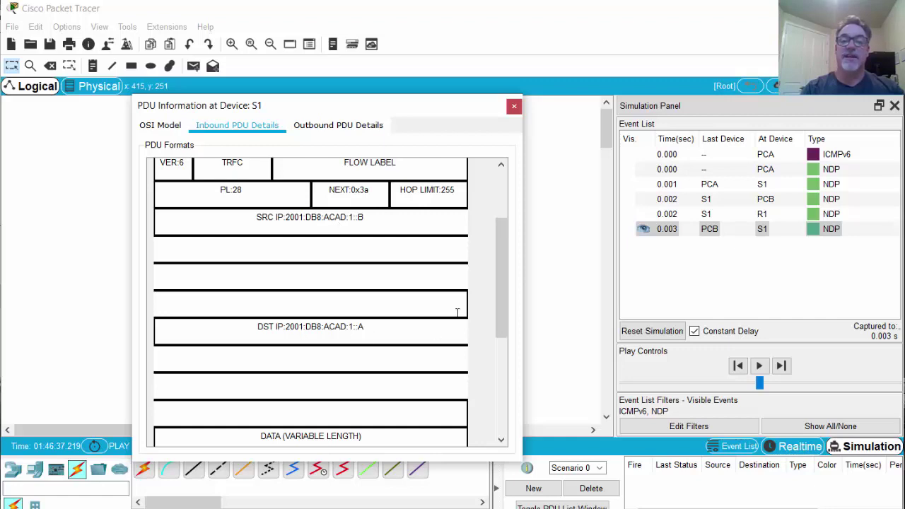
left_click_drag(498, 315, 504, 442)
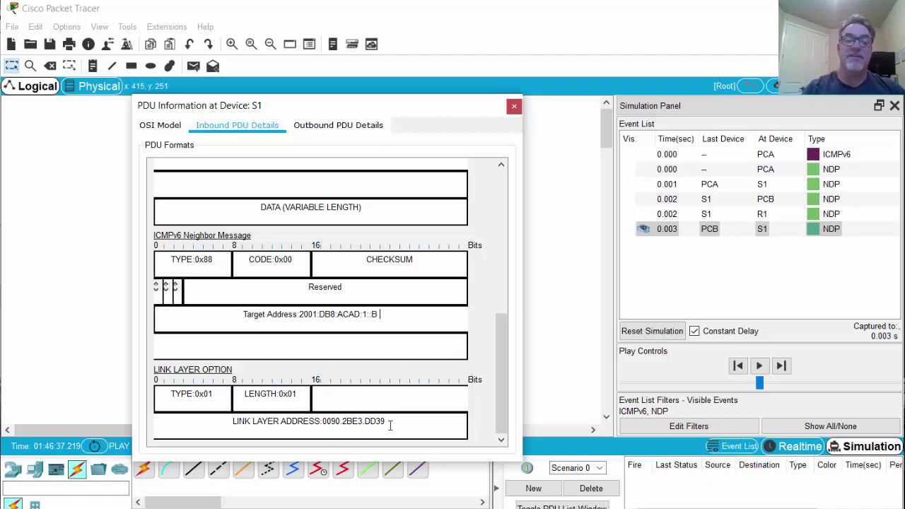
left_click_drag(389, 423, 325, 422)
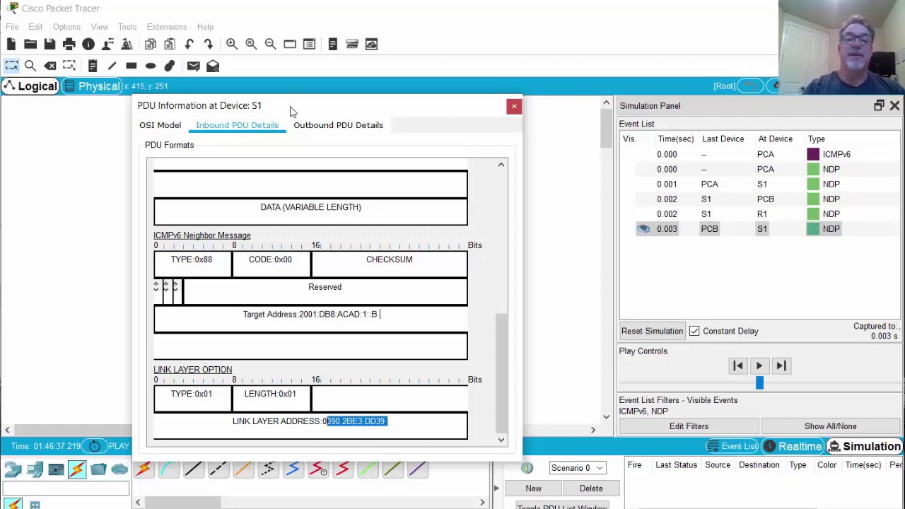
left_click_drag(299, 112, 421, 60)
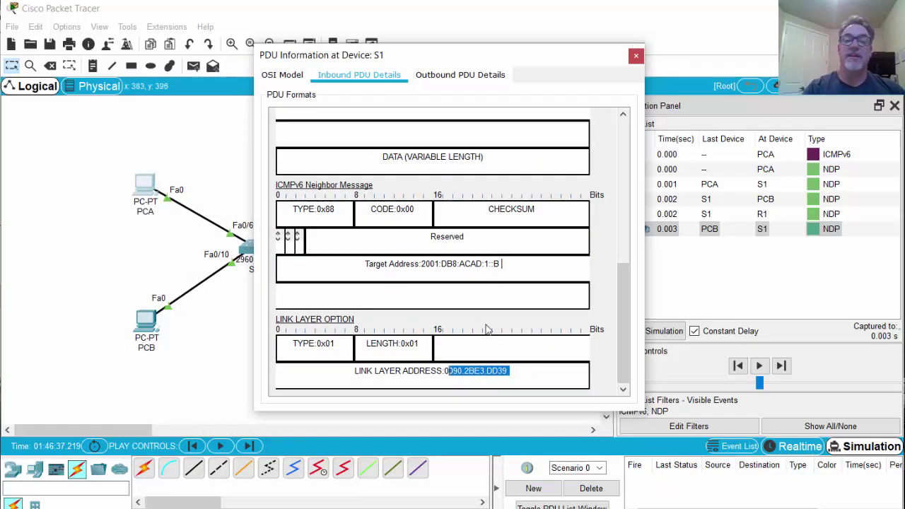
left_click(448, 380)
left_click_drag(442, 372, 517, 368)
left_click(636, 55)
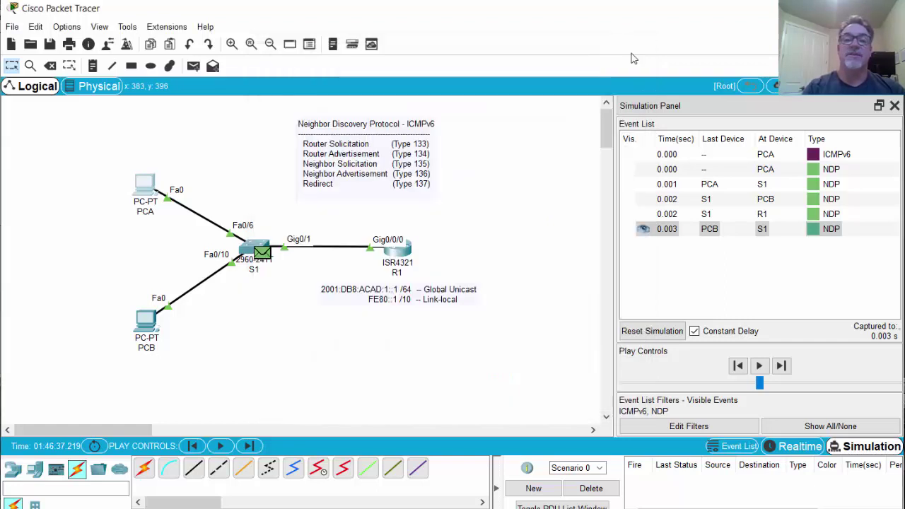
Forward the Neighbor Advertisement to PCA, check its command prompt, then switch to Realtime mode
left_click(781, 366)
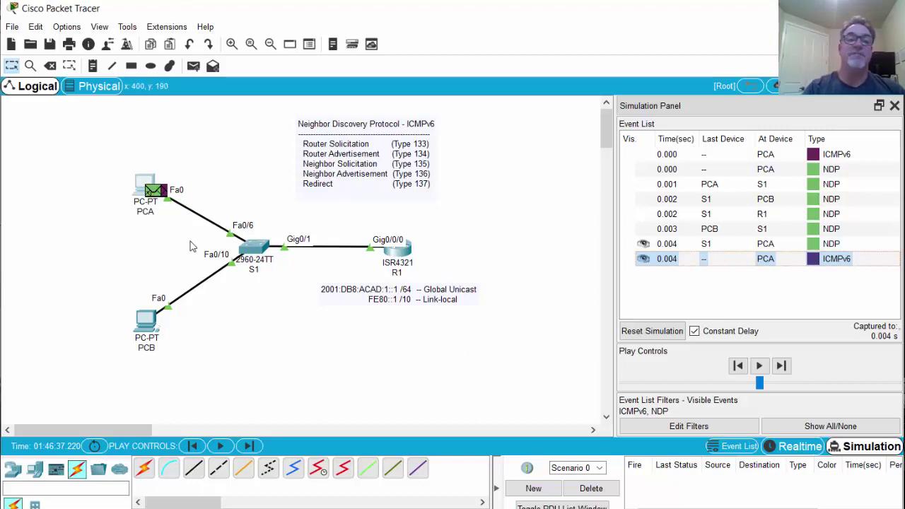
left_click(141, 192)
left_click_drag(229, 439, 203, 57)
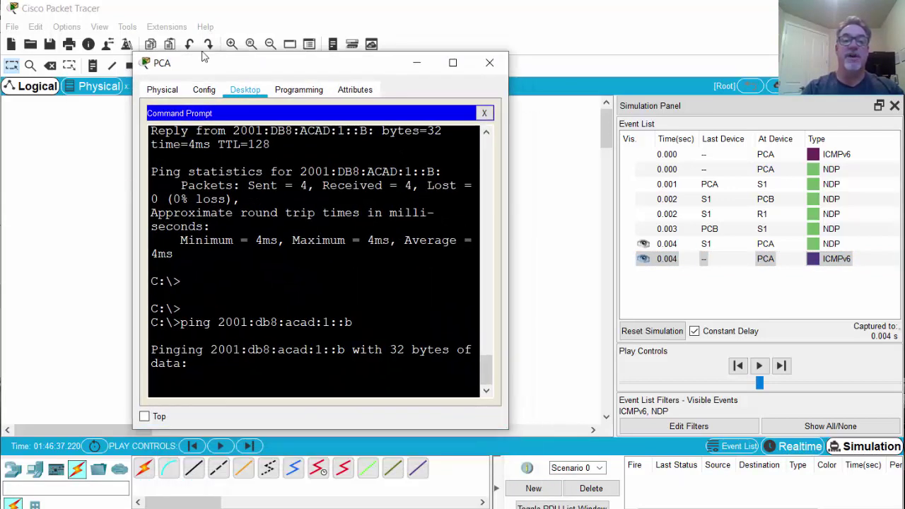
left_click_drag(481, 238, 787, 243)
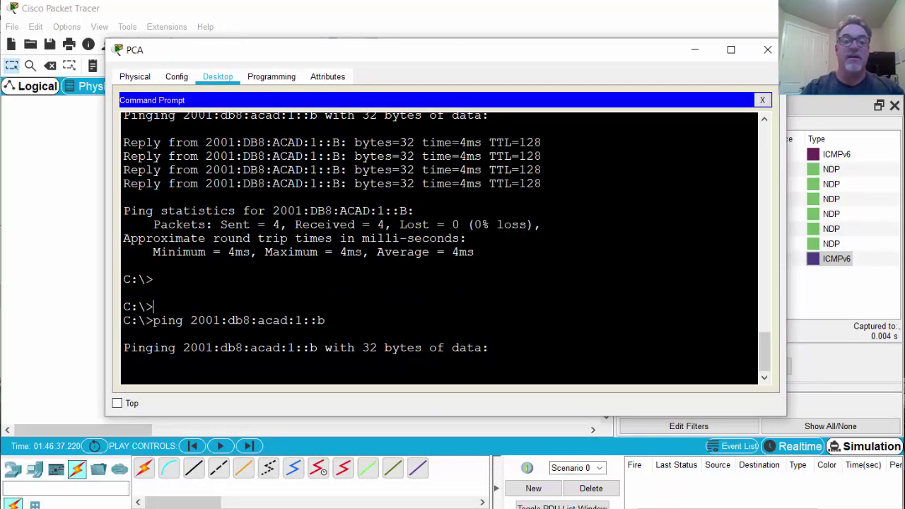
left_click(695, 50)
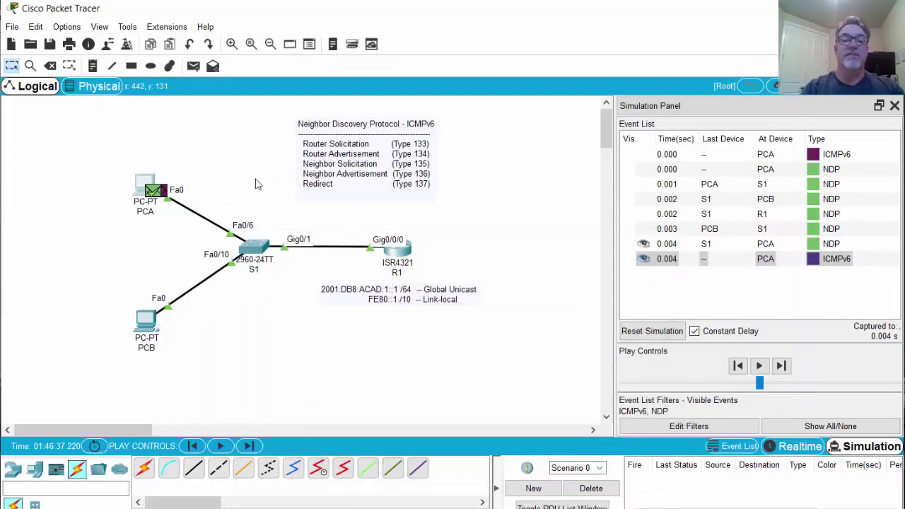
left_click(783, 449)
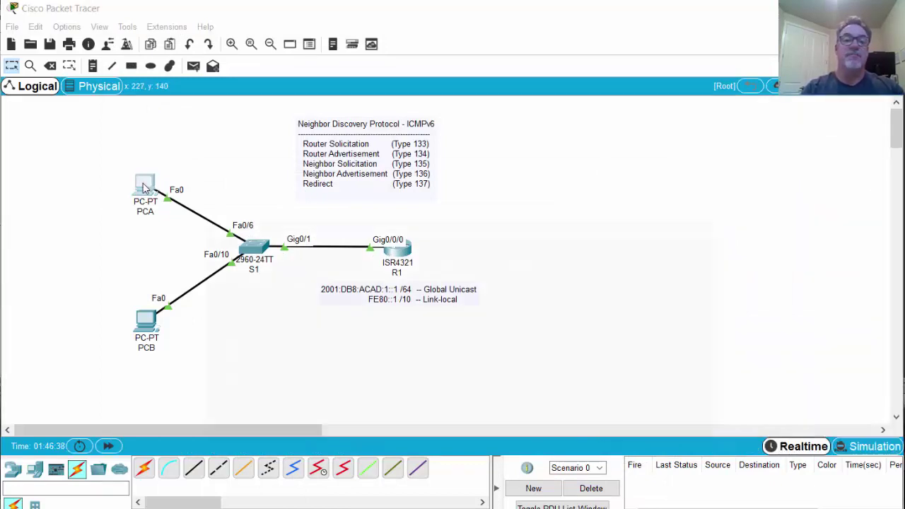
View PCA's ping results (4 replies, 0% loss), then bring up the Notepad neighbor-command notes
left_click(145, 186)
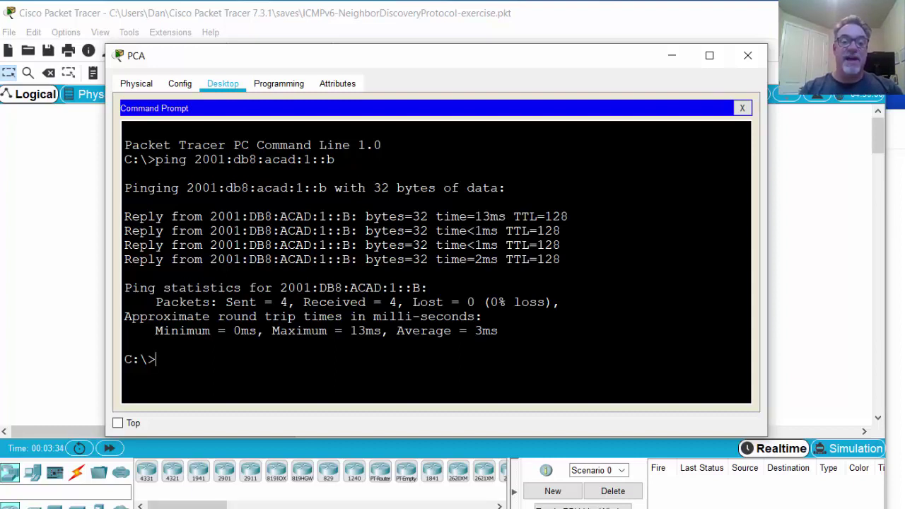
key("alt+Tab")
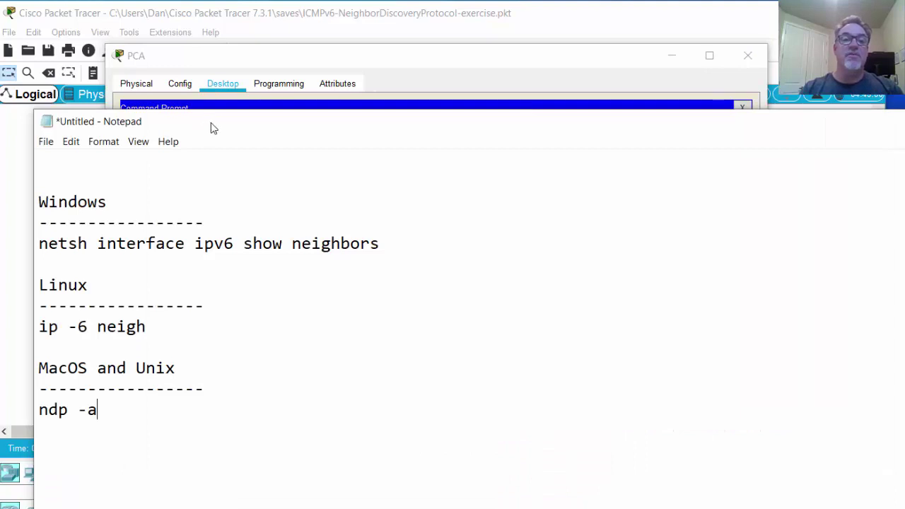
Move the Notepad neighbor-command notes down to the bottom of the screen, uncovering PCA's prompt
left_click_drag(212, 127, 277, 119)
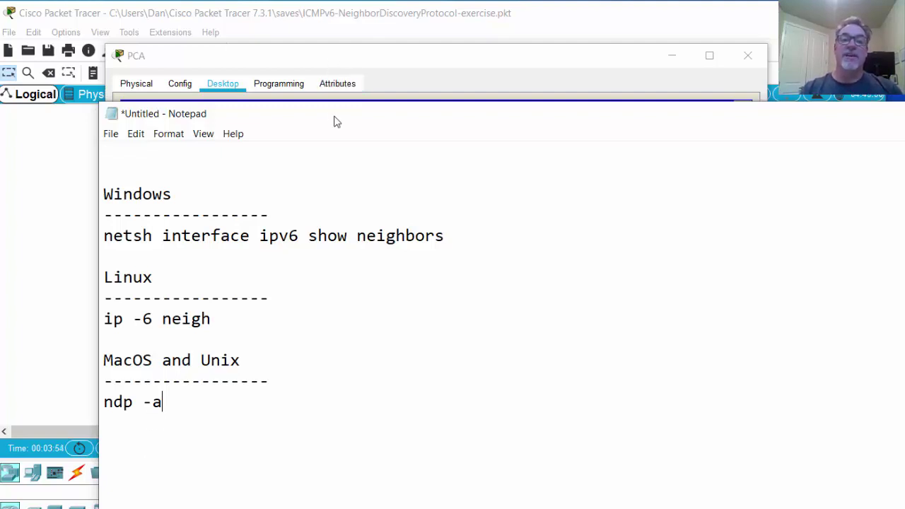
left_click_drag(333, 117, 277, 461)
Run 'netsh interface ipv6 show neighbors' on PCA, highlight 2001:DB8:ACAD:1::B, then return to the topology
left_click(156, 359)
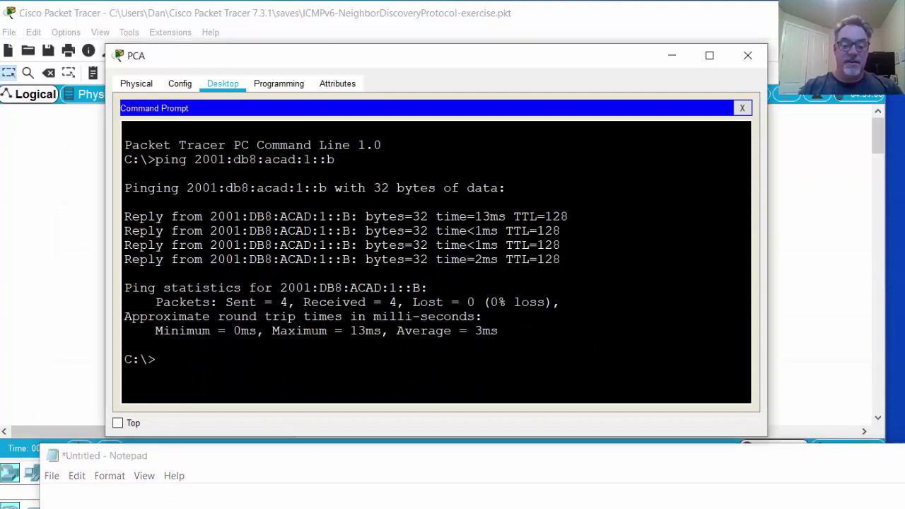
type("netsh")
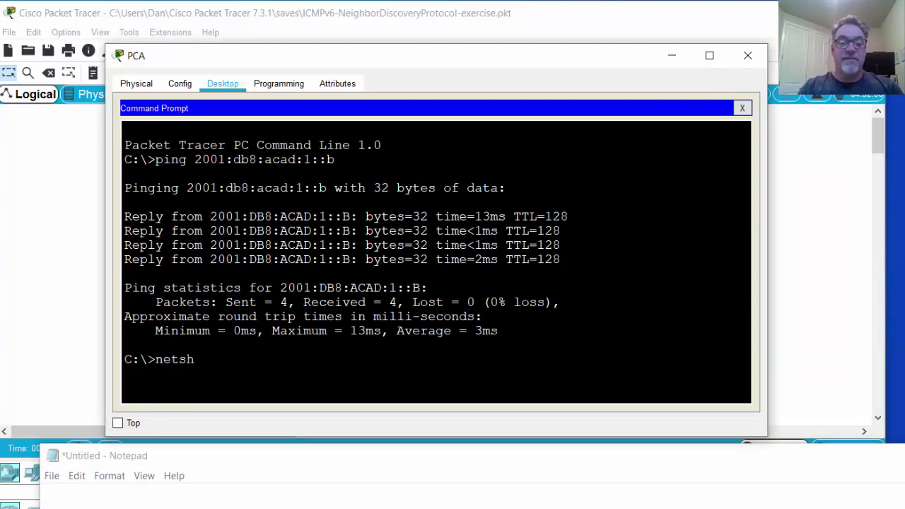
type(" interface")
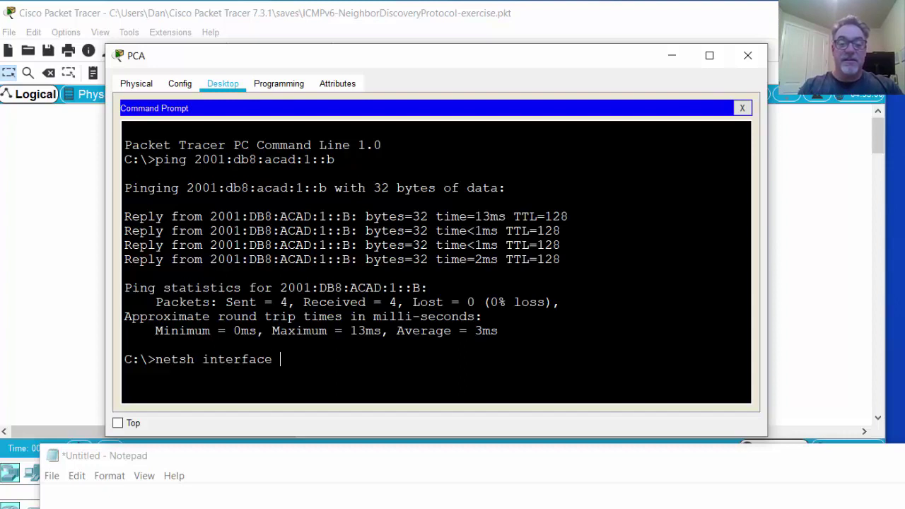
type(" ipv6")
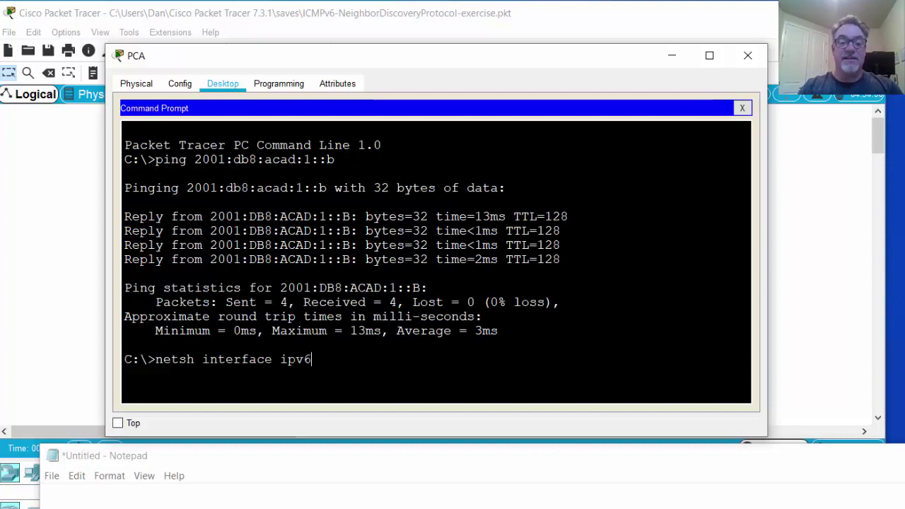
type(" show n")
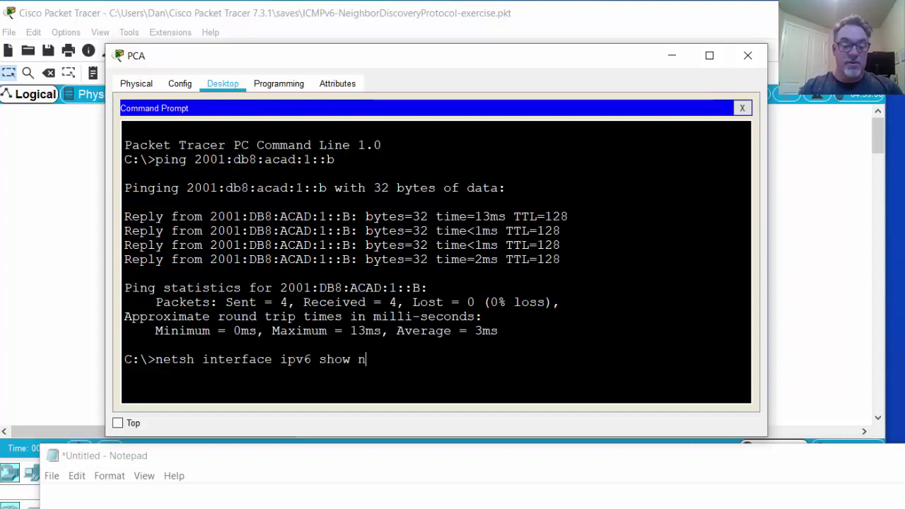
type("eighbors")
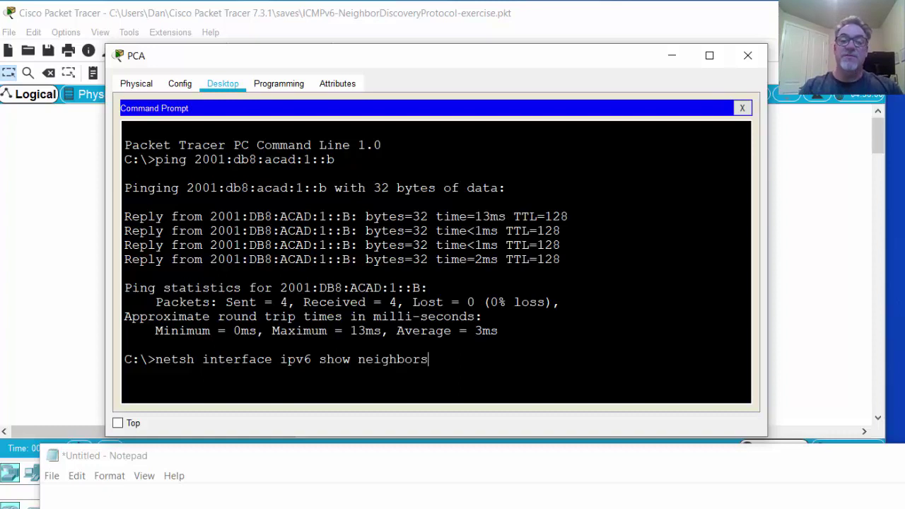
key("Return")
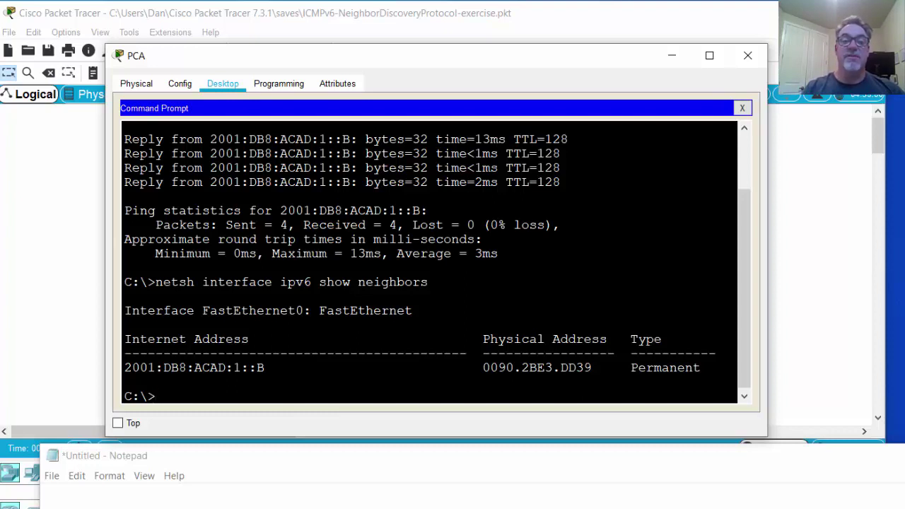
left_click_drag(125, 368, 265, 368)
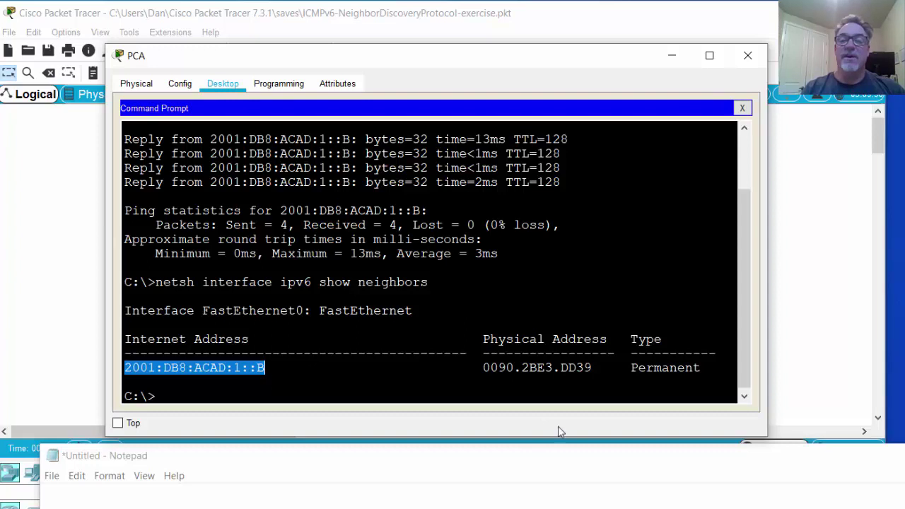
left_click(566, 18)
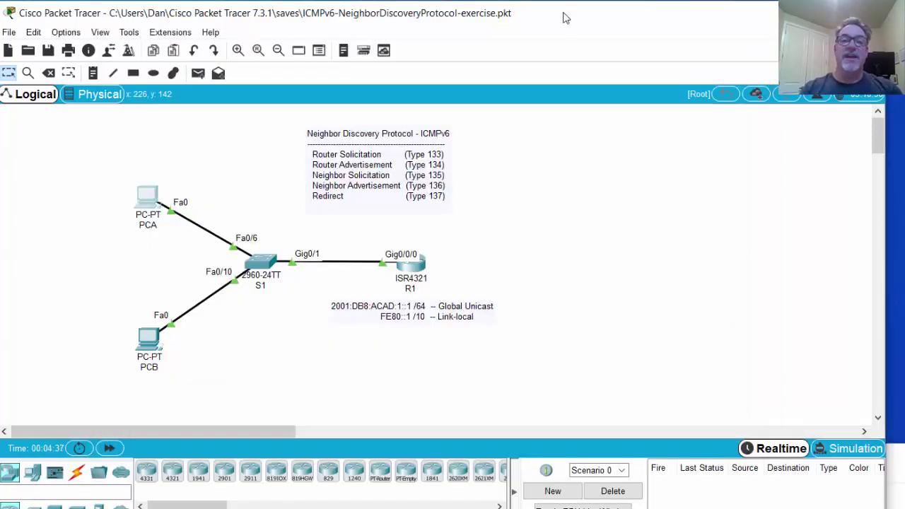